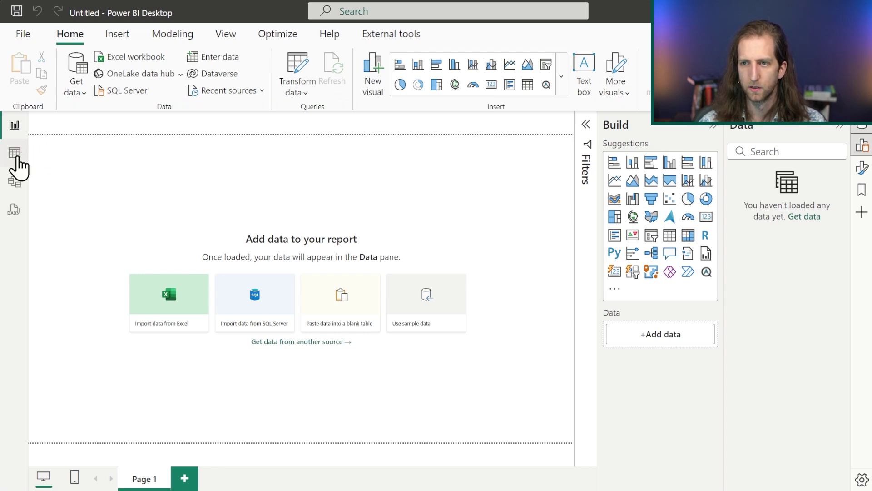
Glance at Table and Model views, then list recent sources showing the pinned SpacePartsCoDW warehouse
click(15, 155)
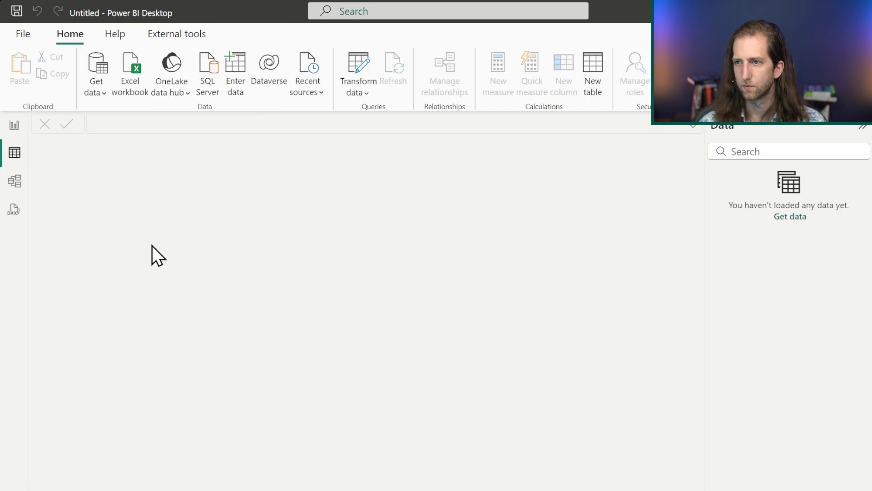
click(17, 184)
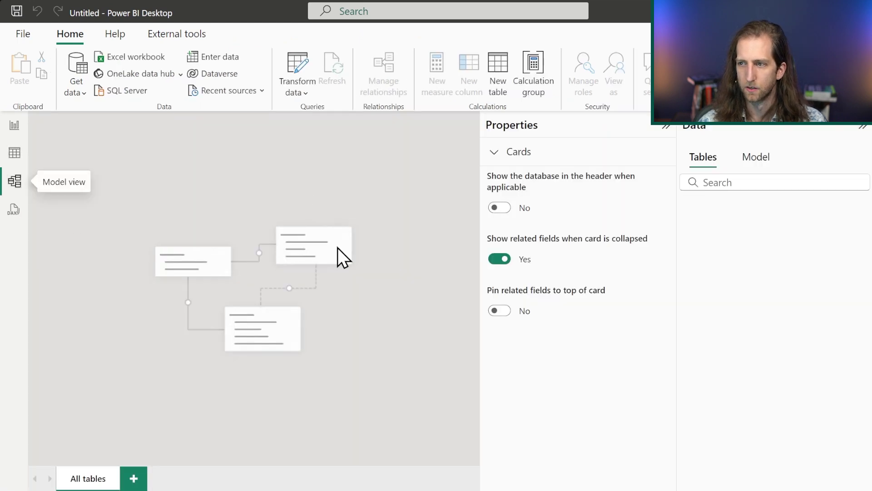
click(15, 153)
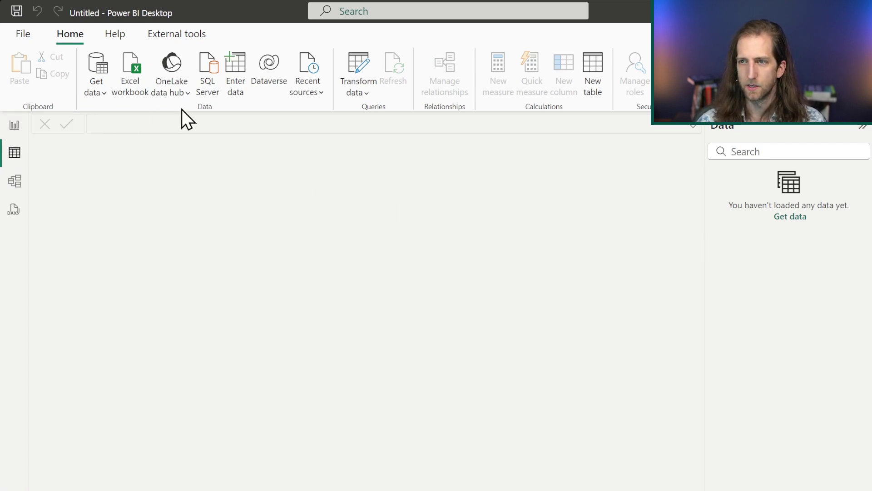
click(320, 96)
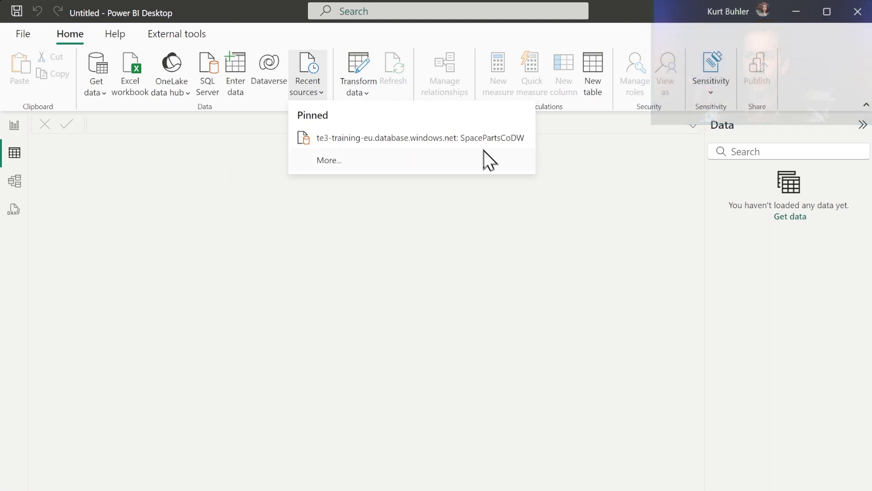
Connect to SpacePartsCoDW, tick Factview.Invoices, Dimview.Customers, Dimview.Brands and Dimview.Products, and load them
click(479, 143)
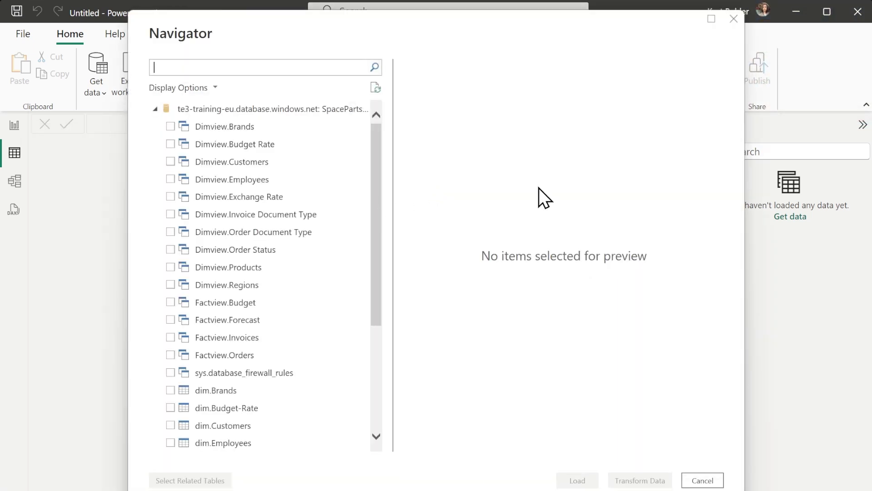
click(237, 130)
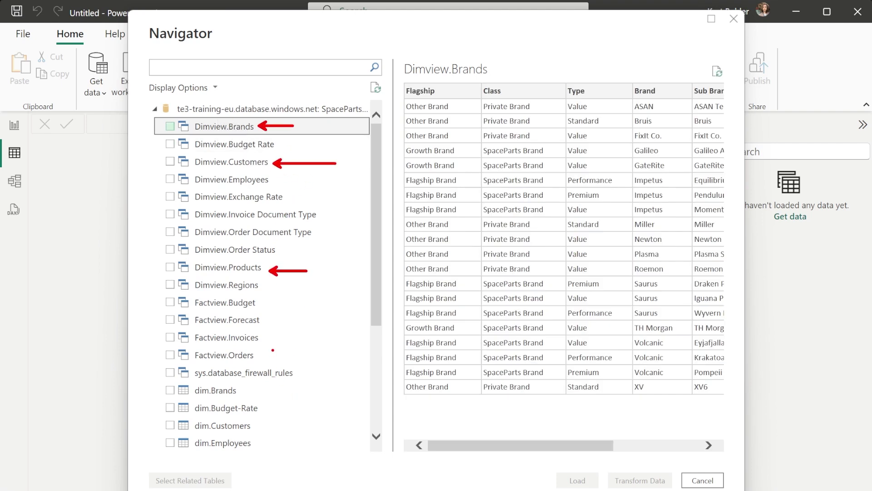
click(171, 339)
click(165, 165)
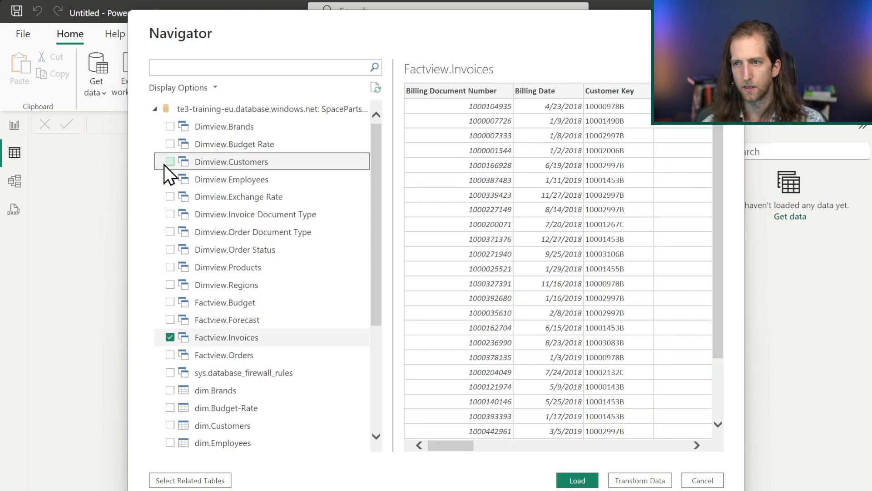
click(170, 162)
click(170, 127)
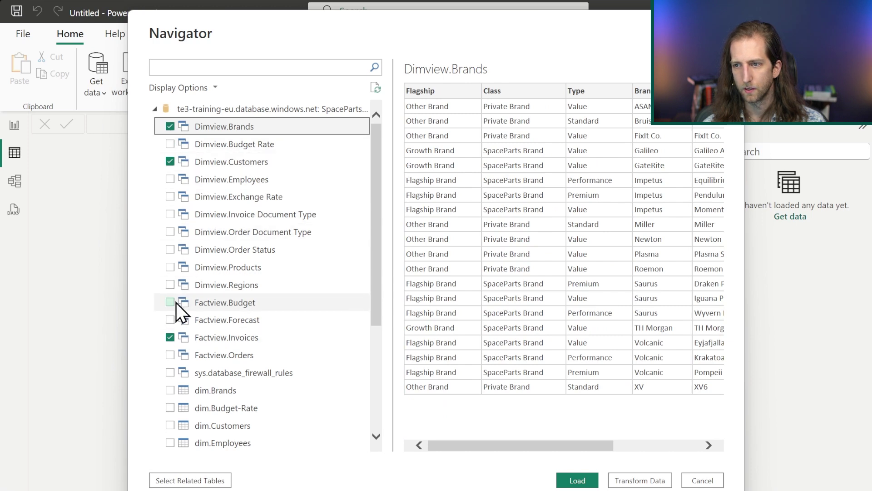
click(171, 269)
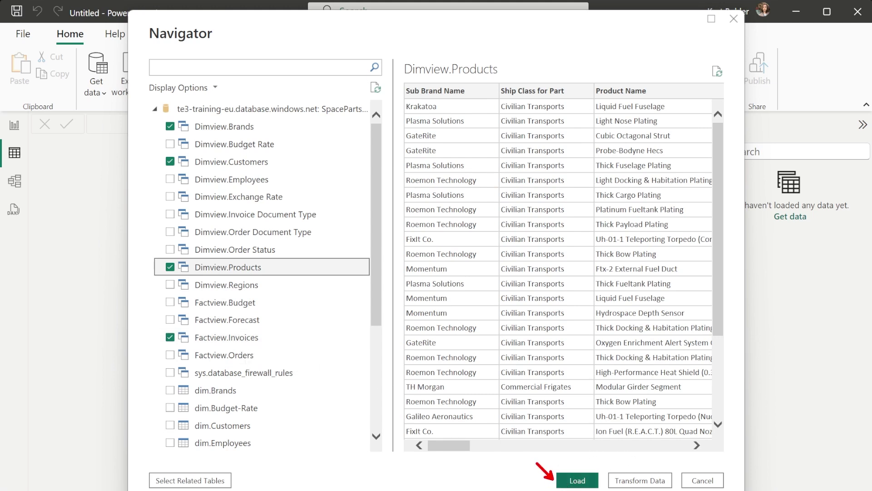
click(578, 481)
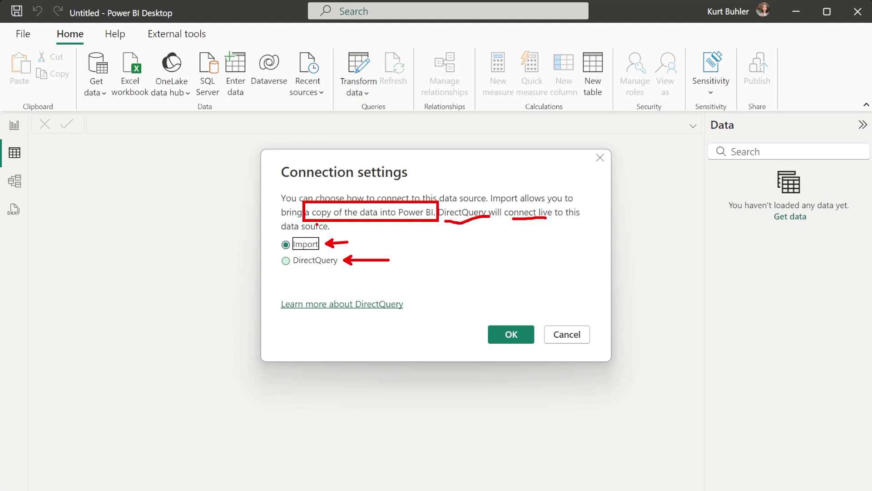
Keep Import connection mode, then cancel the load partway through Factview.Invoices
key(Escape)
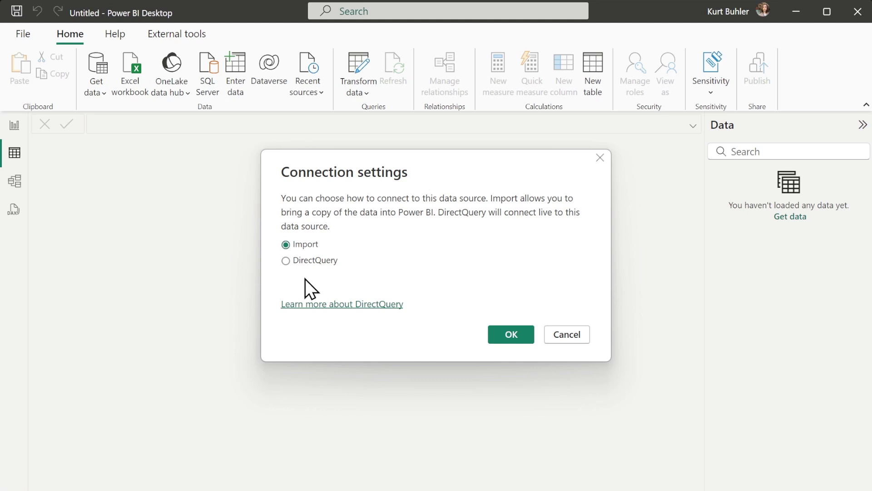
click(511, 336)
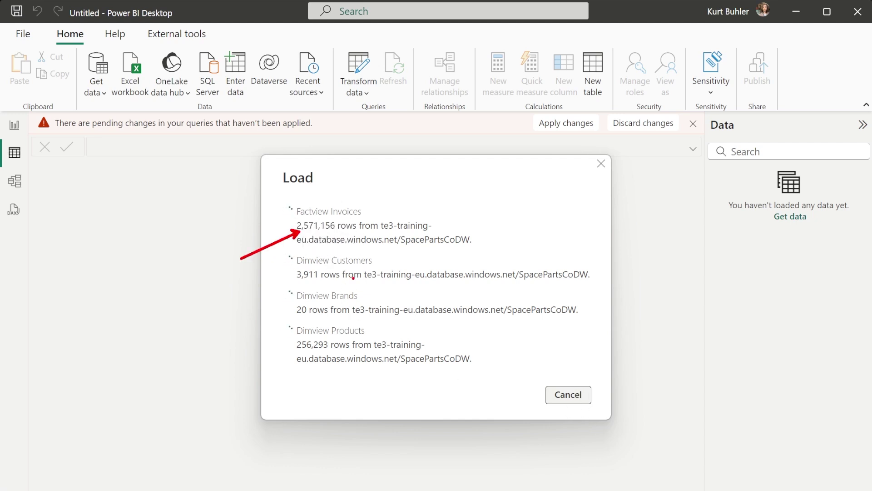
click(566, 394)
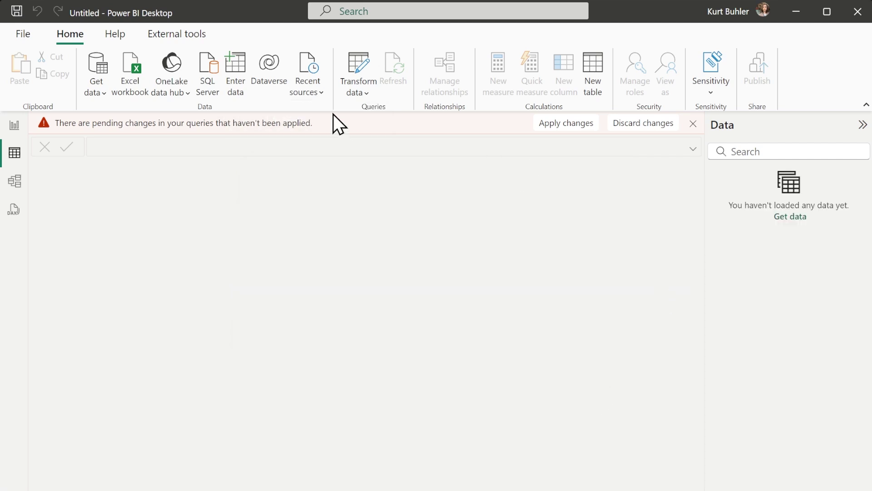
Open Power Query Editor and read the Factview Invoices M code, closing Advanced Editor unchanged
click(358, 67)
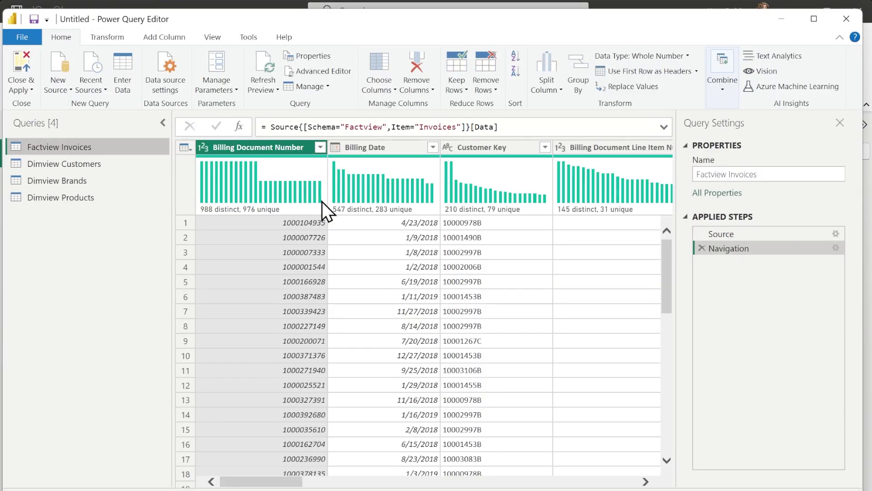
mouse_move(322, 201)
click(334, 73)
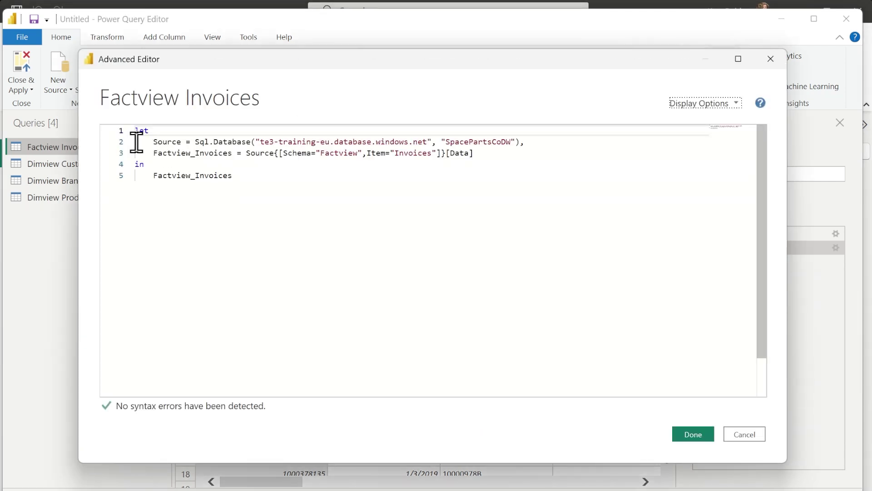
drag(112, 121, 528, 184)
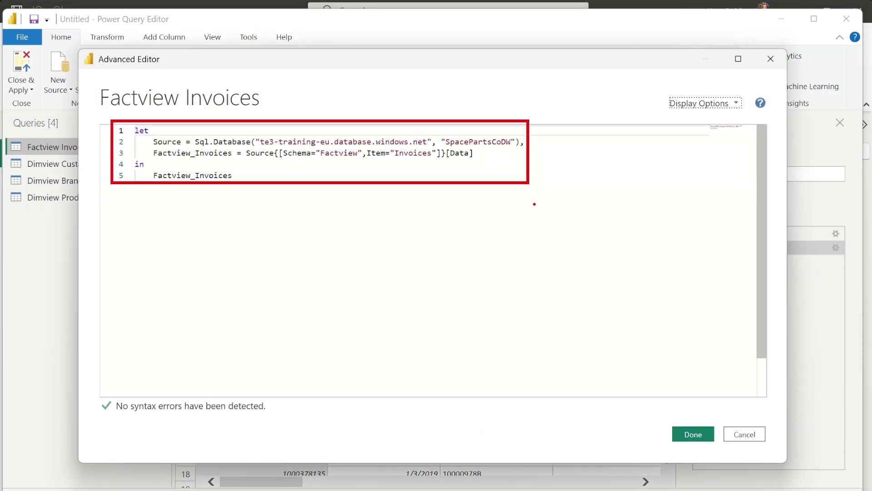
click(743, 436)
mouse_move(683, 250)
mouse_down()
mouse_move(662, 263)
mouse_move(661, 249)
mouse_up()
key(Escape)
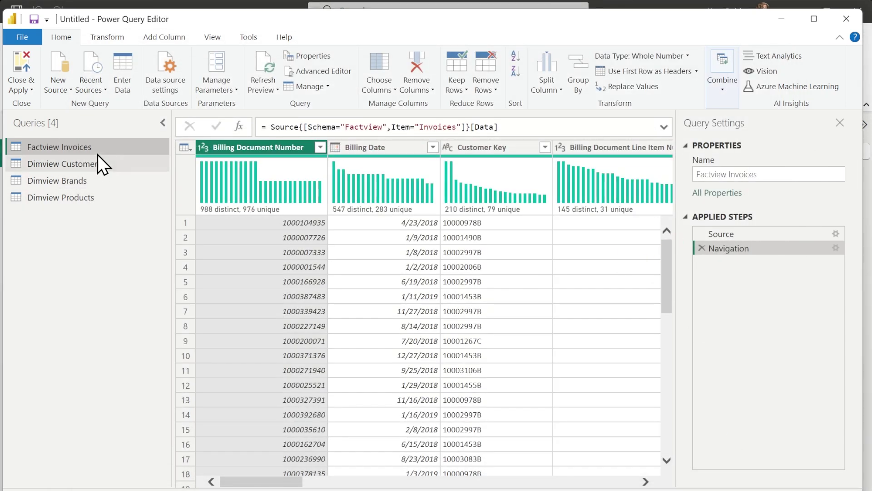
Open a Between date filter on the Billing Date column
click(395, 153)
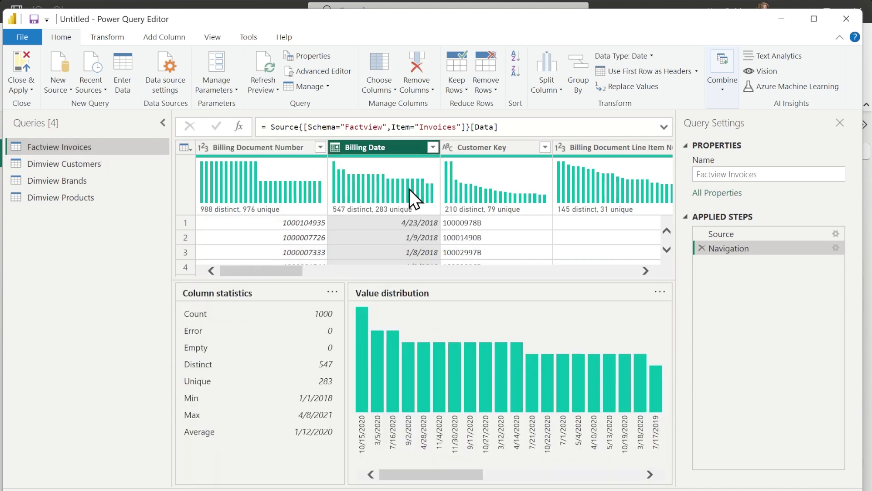
mouse_move(408, 196)
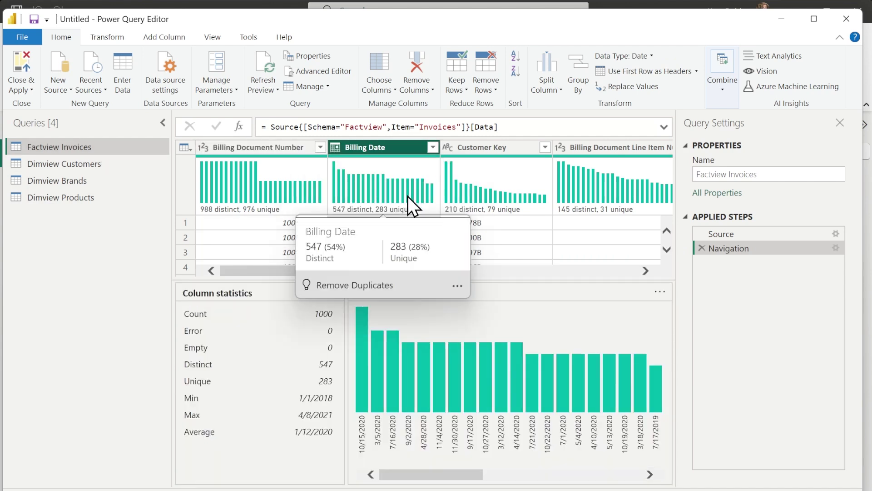
click(433, 147)
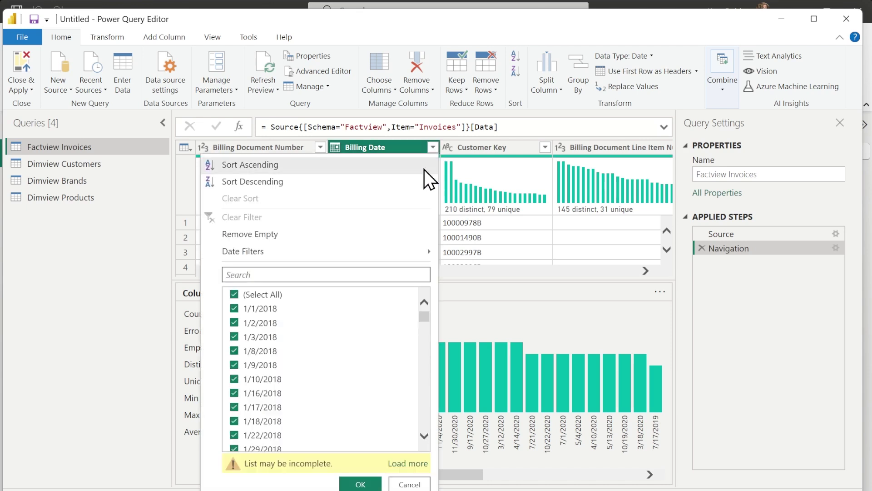
mouse_move(397, 248)
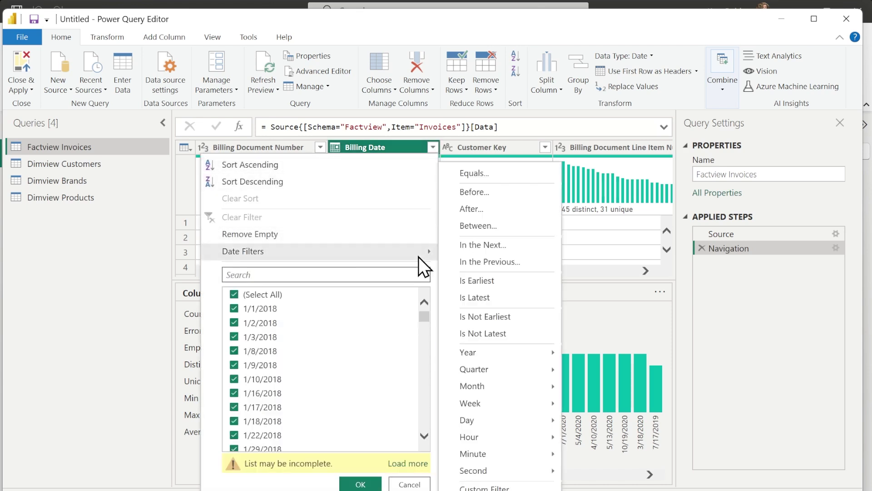
click(487, 230)
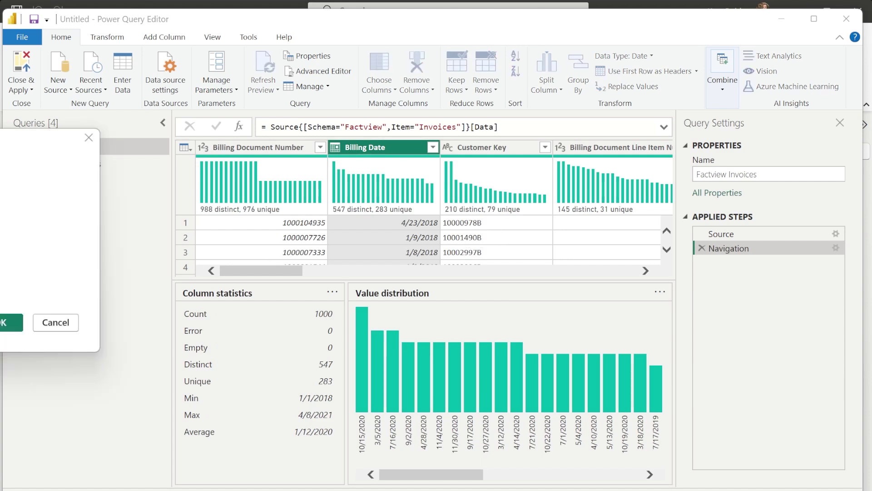
Pick December 31, 2018 as the filter's start date from the calendar
click(240, 294)
click(242, 293)
click(353, 294)
click(456, 296)
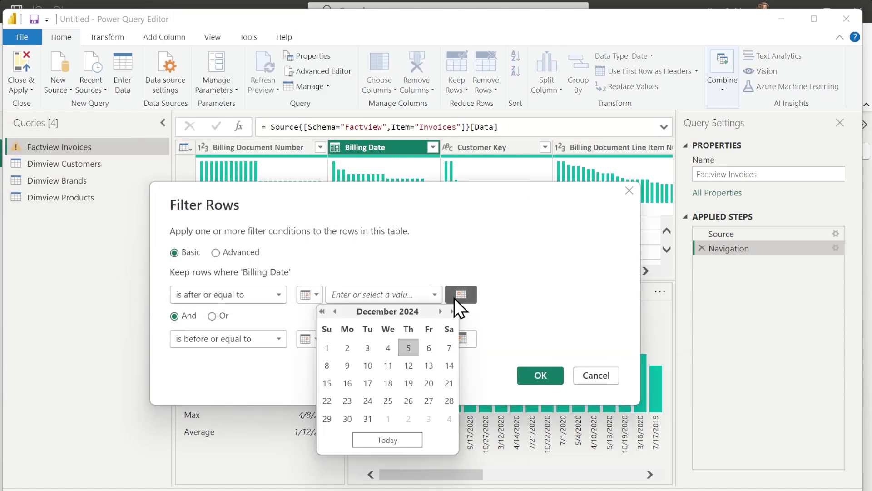
click(324, 314)
click(323, 314)
click(324, 314)
click(324, 313)
click(324, 313)
click(324, 313)
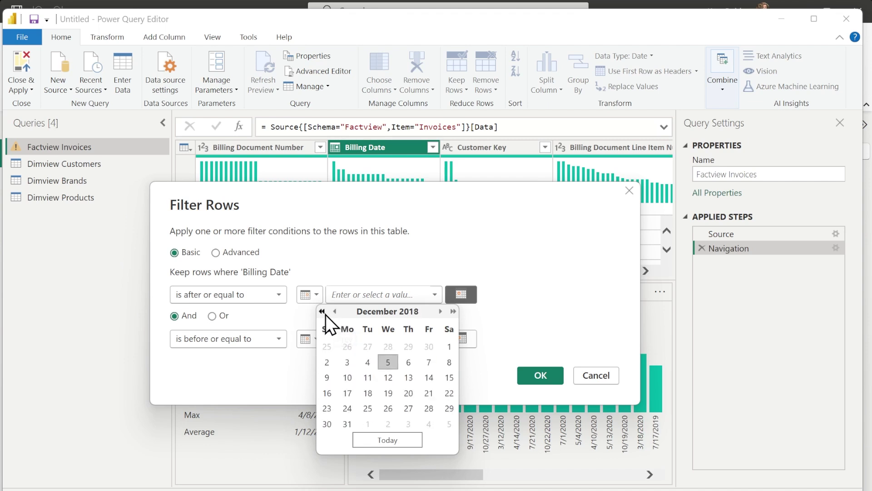
click(347, 424)
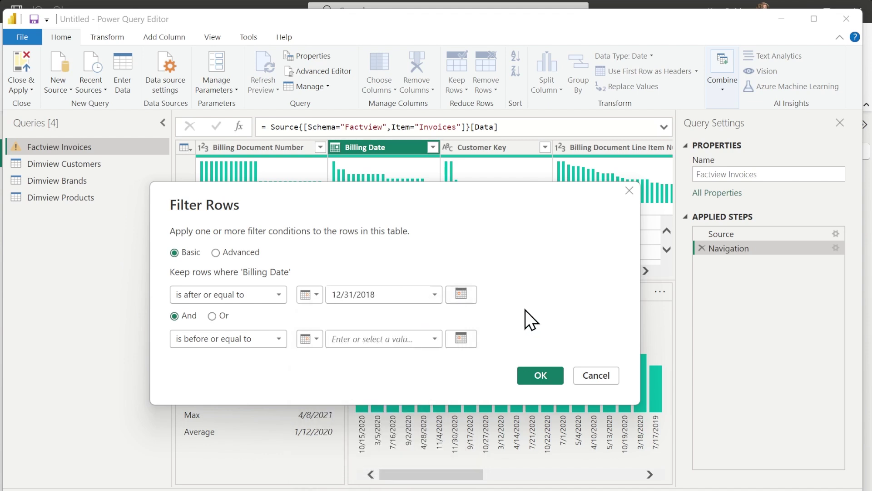
Set the filter's end date to December 31, 2019
click(459, 343)
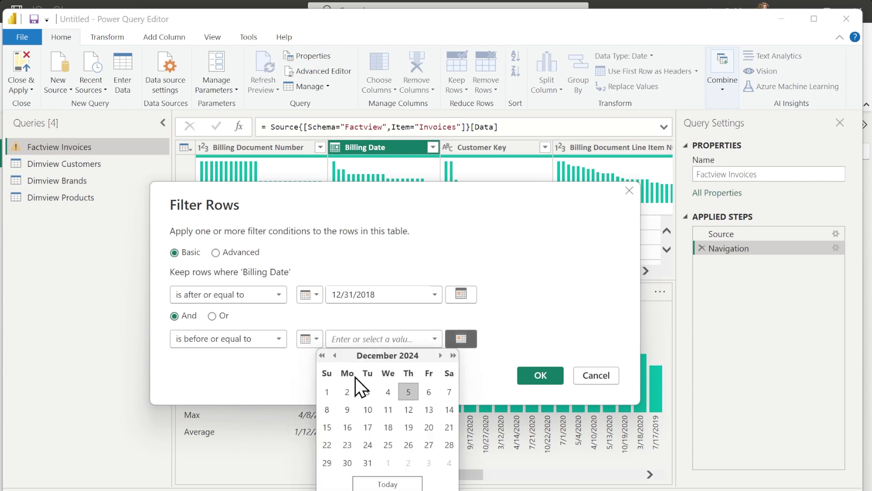
click(323, 355)
click(322, 356)
click(323, 355)
click(323, 356)
click(323, 355)
click(367, 462)
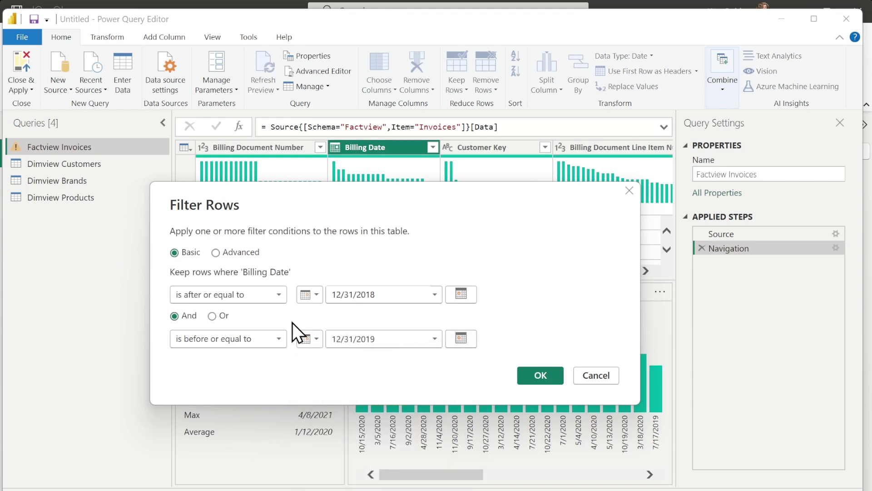
Correct the start date to January 1, 2019 and apply the Billing Date filter
click(464, 296)
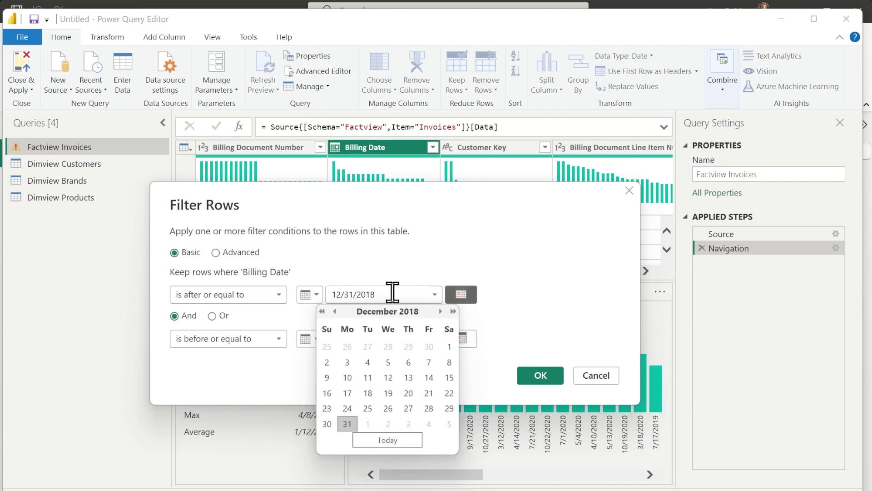
click(442, 311)
click(369, 349)
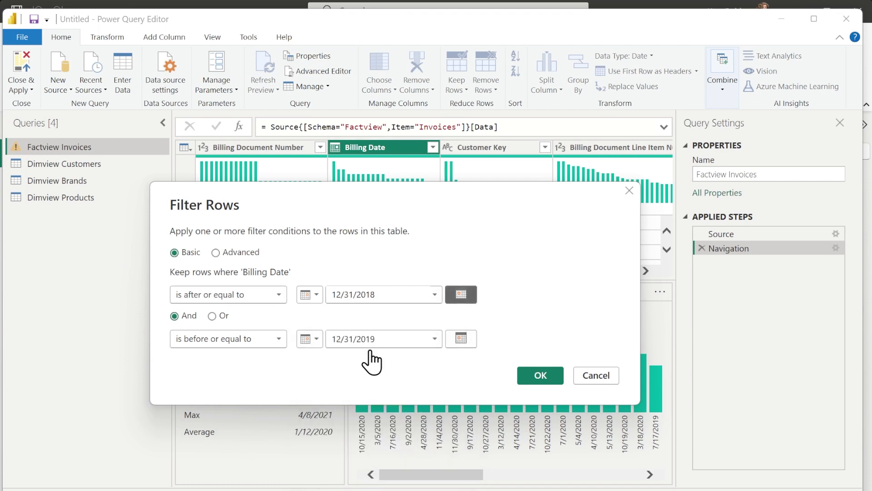
click(527, 372)
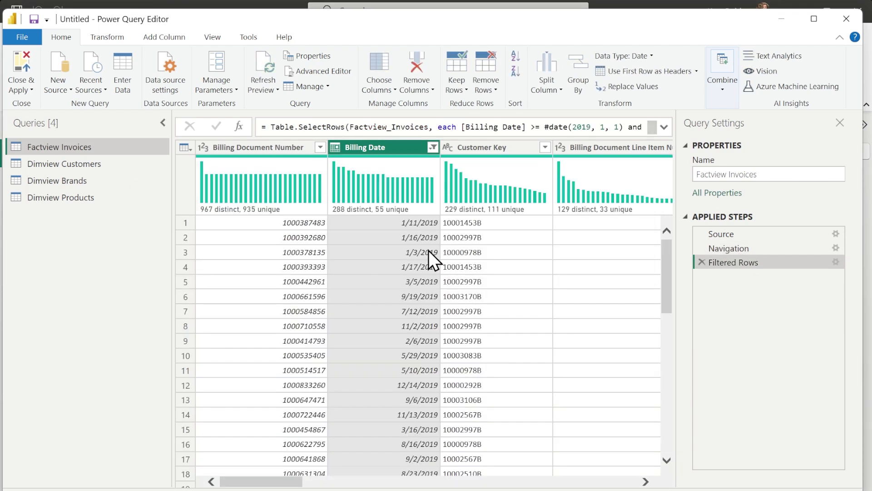
Expand the formula bar to show Table.SelectRows between #date(2019, 1, 1) and #date(2019, 12, 31)
scroll(391, 372, down, 1)
scroll(409, 318, up, 1)
click(663, 127)
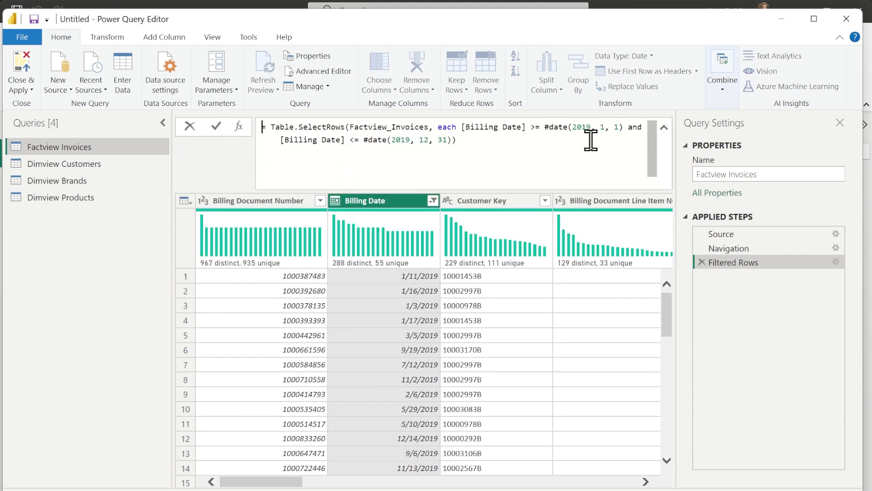
mouse_move(251, 152)
mouse_down()
mouse_move(444, 141)
mouse_move(652, 111)
mouse_up()
drag(687, 263, 666, 273)
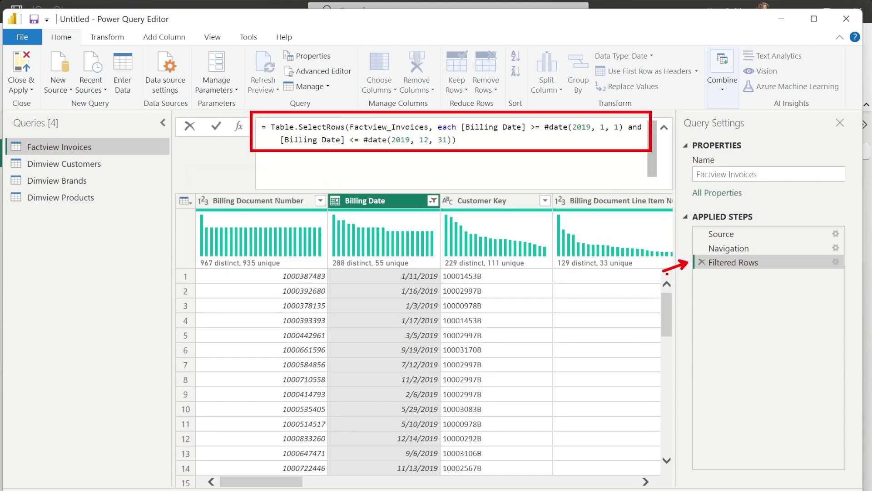
key(Escape)
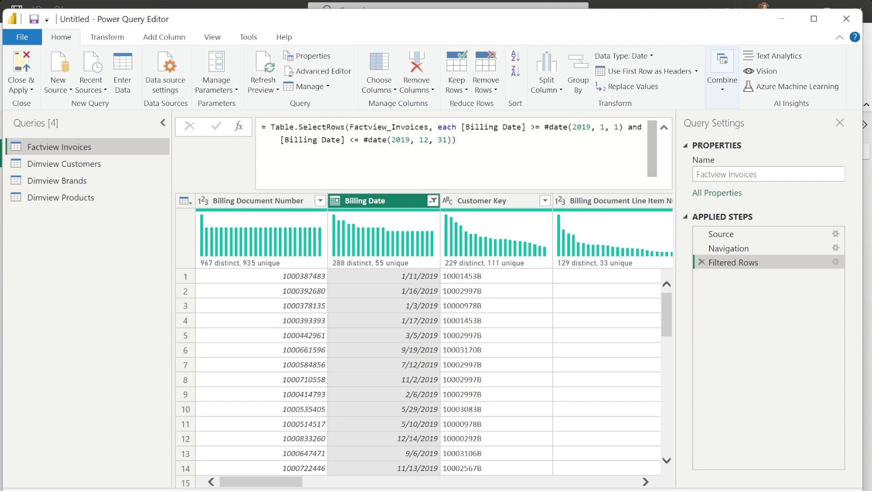
Rename the Factview Invoices and Dimview Customers queries to Invoices and Customer
double_click(65, 149)
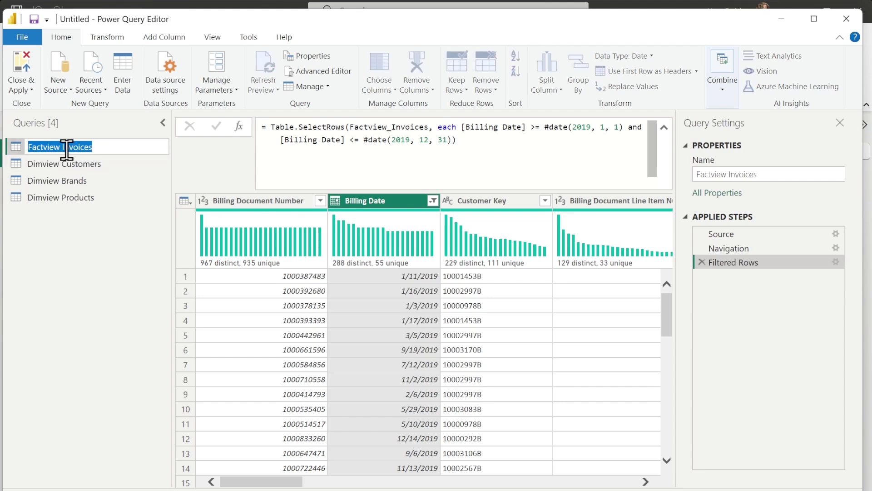
key(BackSpace)
key(Return)
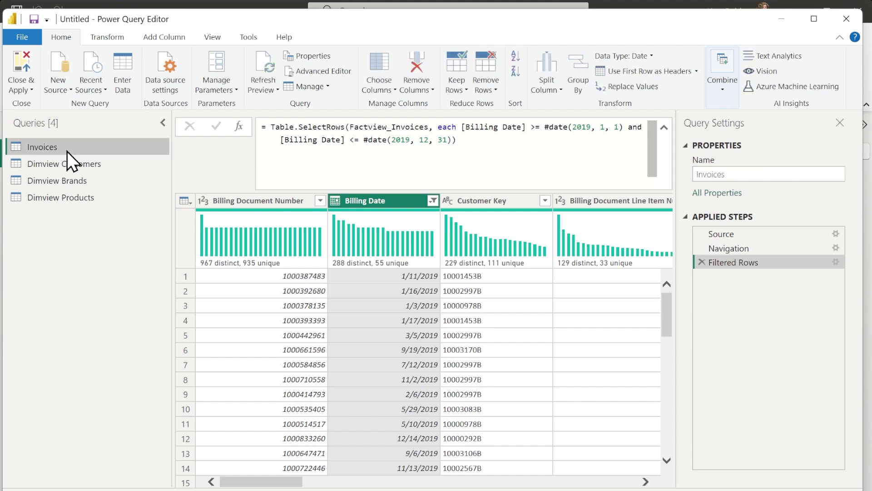
double_click(80, 166)
key(BackSpace)
text(Customer)
key(Return)
Rename Dimview Brands and Dimview Products to Brand and Product, then Close & Apply
click(67, 200)
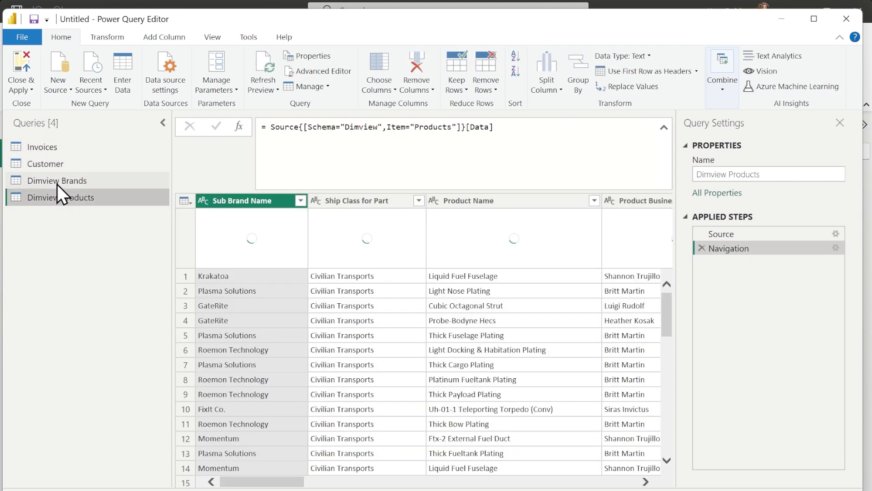
double_click(56, 180)
text(Brand)
key(Return)
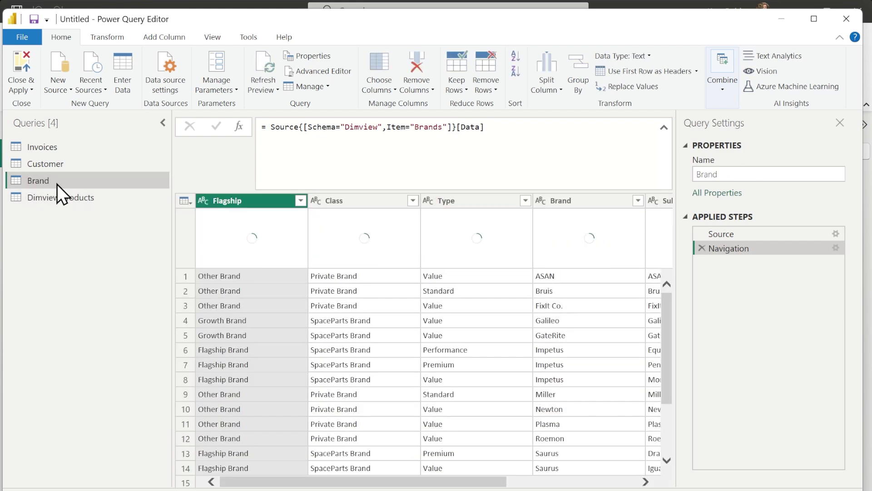
click(64, 198)
double_click(65, 197)
text(Product)
key(Return)
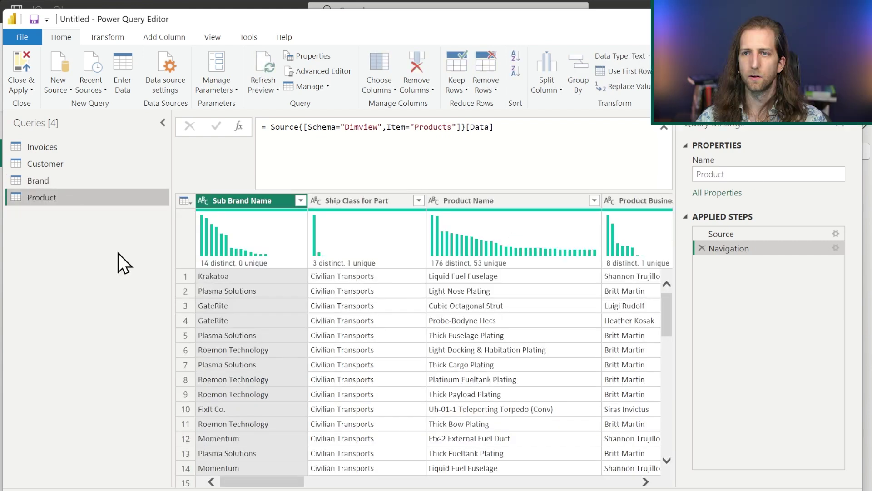
click(17, 58)
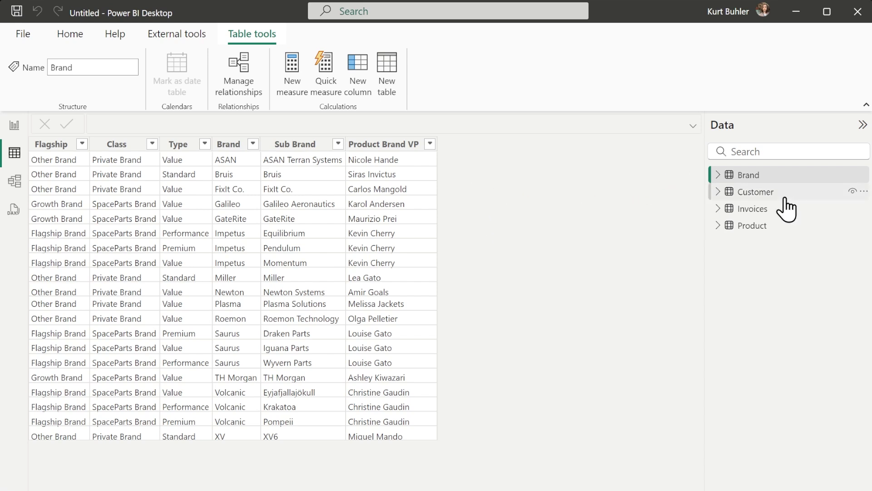
Inspect the Customer and Brand tables' data, highlighting the Brand column, then go to Model view
click(773, 192)
click(771, 176)
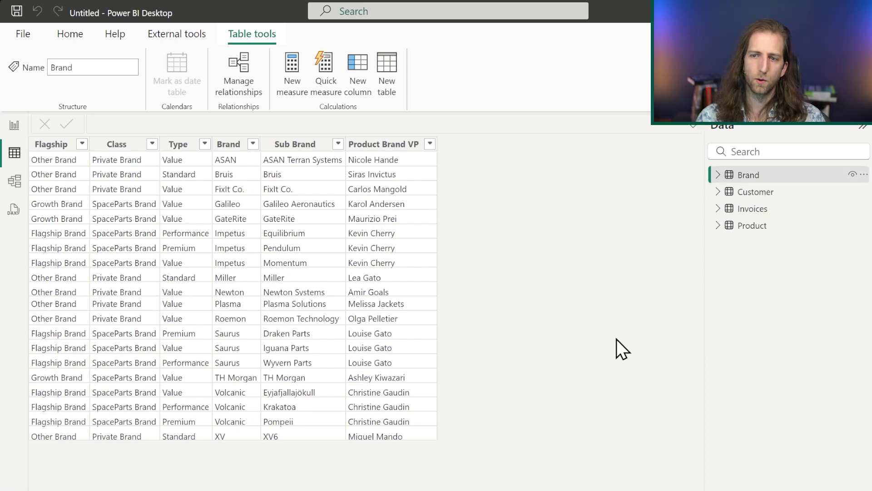
key(ctrl+2)
drag(205, 129, 267, 316)
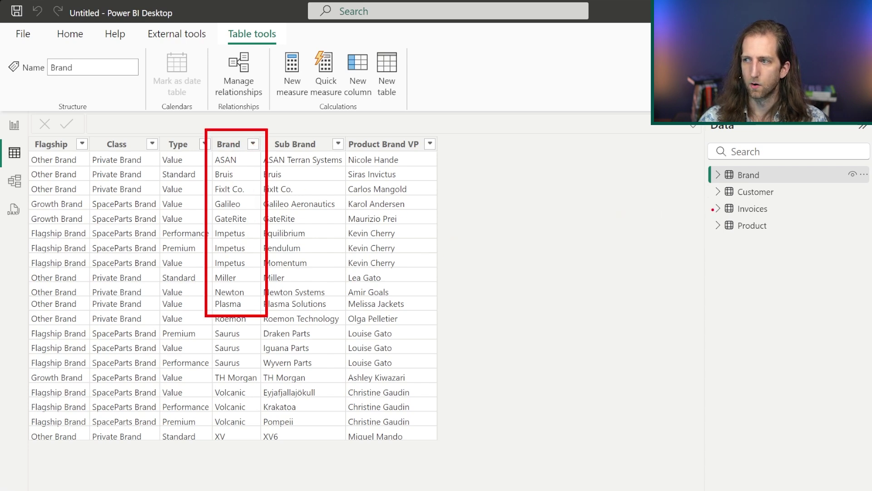
drag(713, 209, 649, 239)
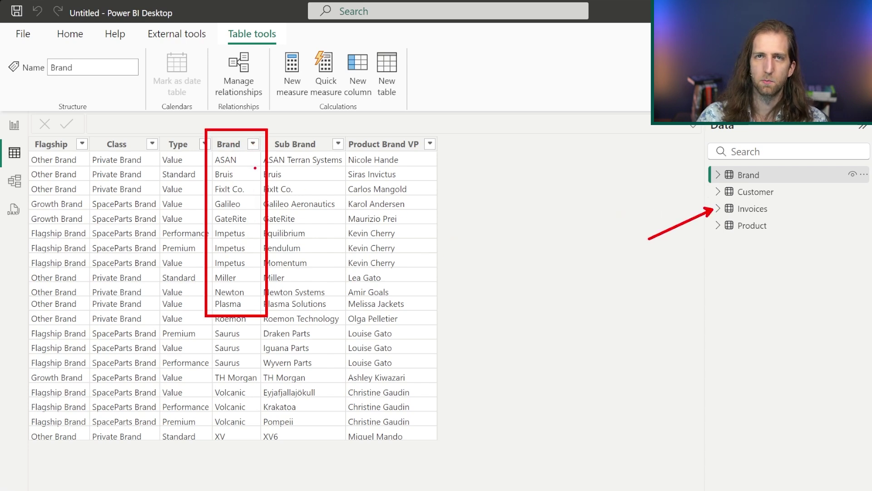
key(Escape)
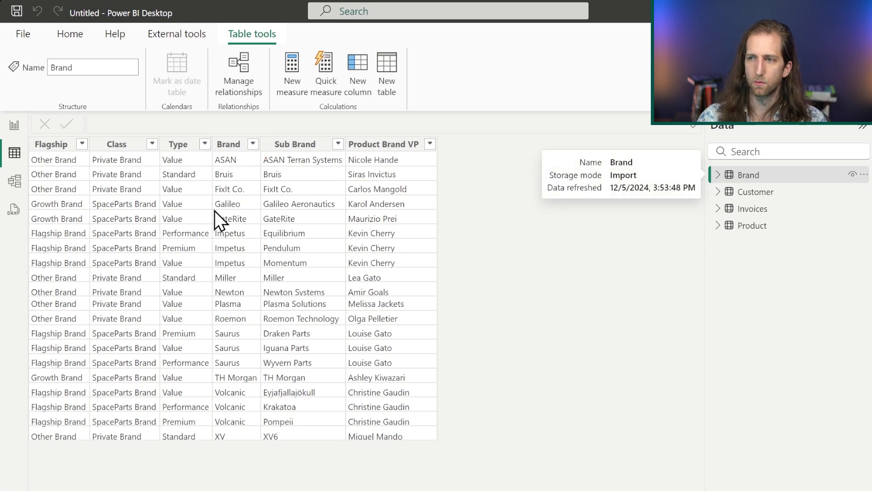
click(13, 184)
Hide the Properties and Data panes and collapse the Product, Brand, Invoices and Customer cards
middle_click(347, 335)
click(272, 346)
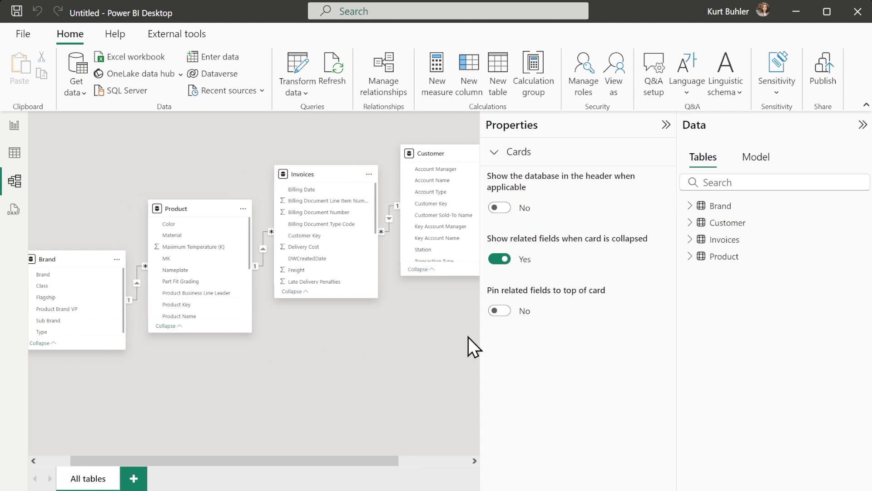
click(666, 125)
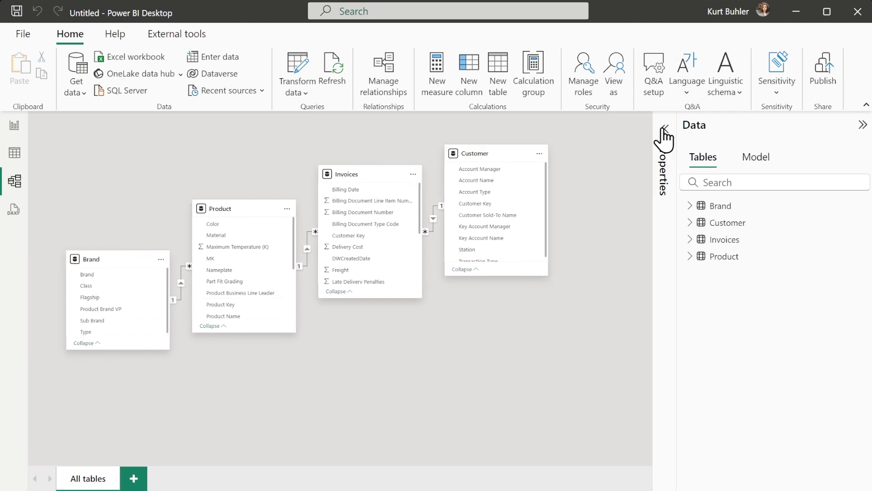
click(862, 125)
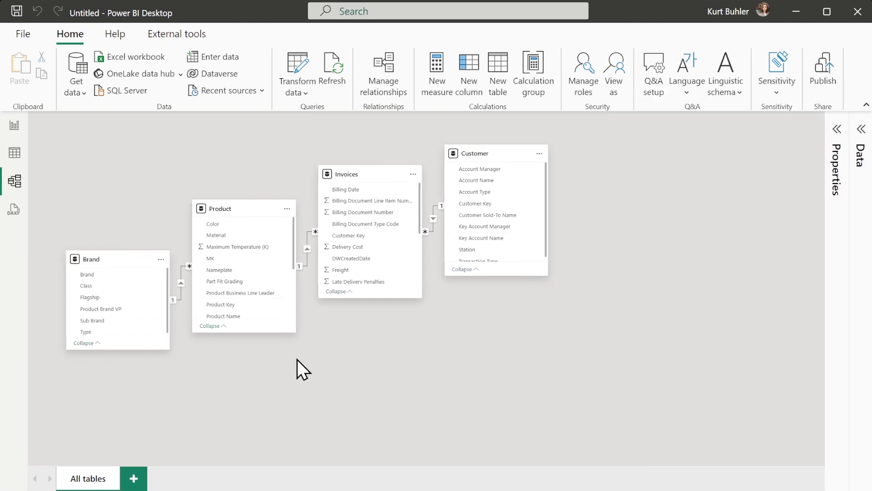
scroll(297, 359, up, 3)
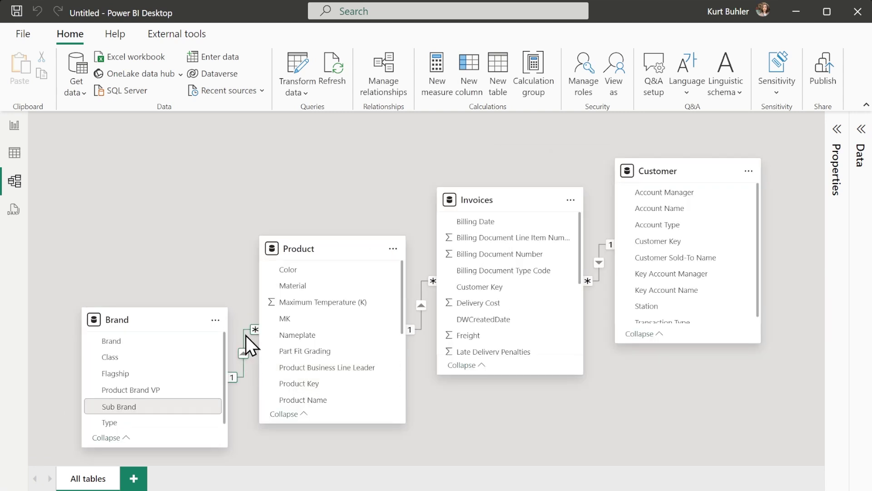
click(284, 414)
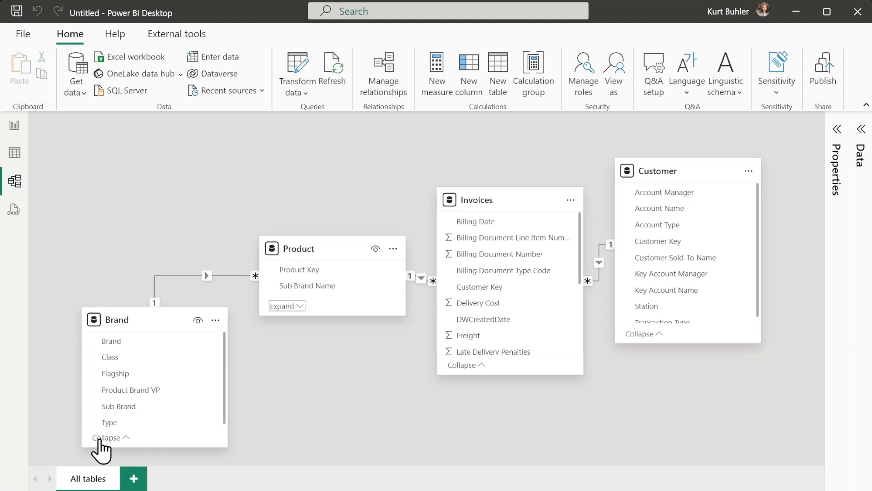
click(106, 438)
click(466, 364)
click(641, 334)
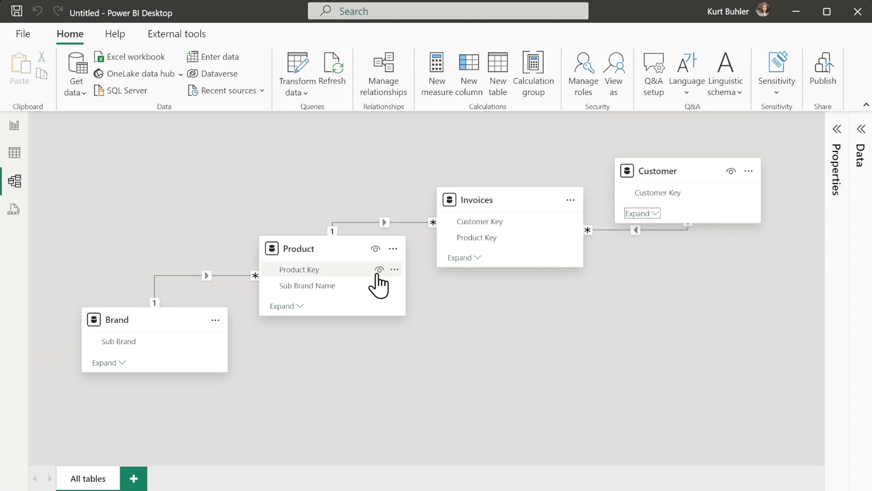
Inspect the Product–Invoices relationship, then return to Table view showing Brand's rows
click(370, 228)
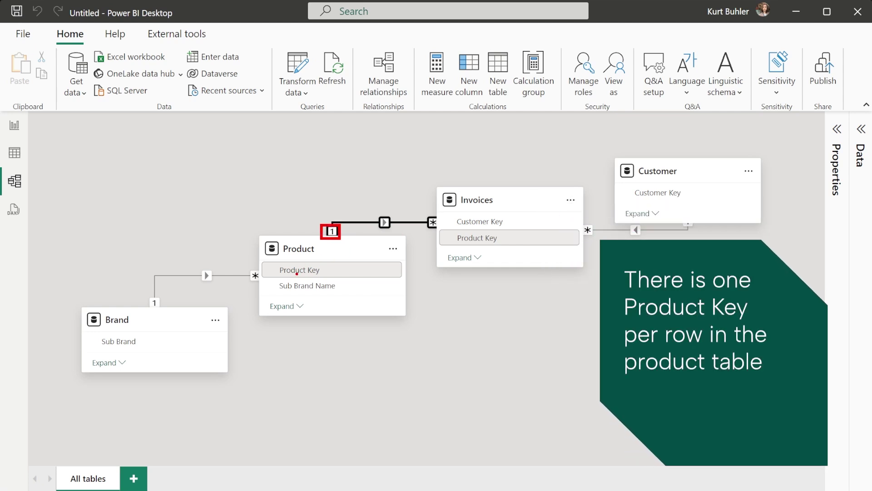
drag(327, 267, 328, 275)
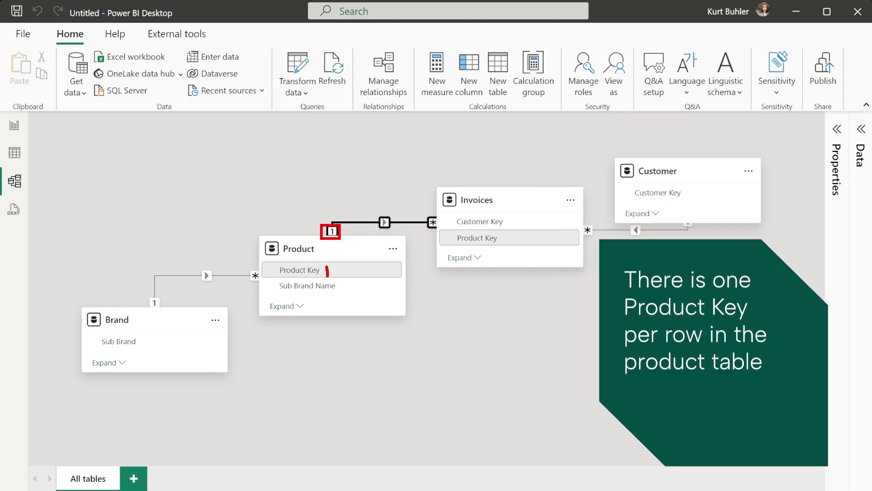
mouse_move(499, 242)
mouse_down()
mouse_move(513, 237)
mouse_move(502, 255)
mouse_up()
key(Escape)
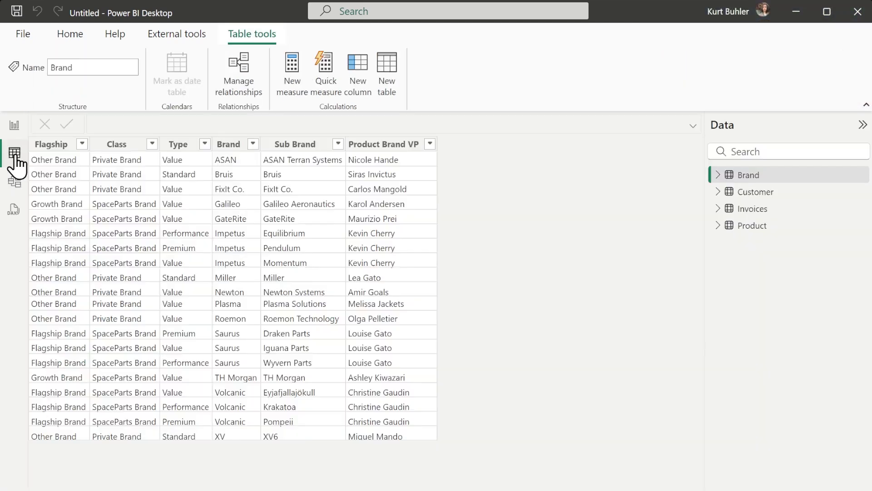
click(15, 157)
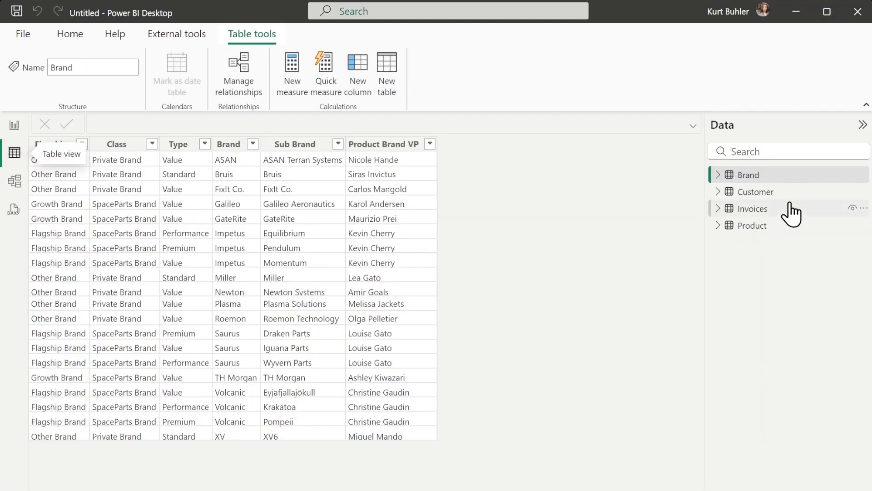
Create the measure Total Quantity = SUM ( Invoices[Net Invoice Quantity] ) in the Invoices table
click(730, 210)
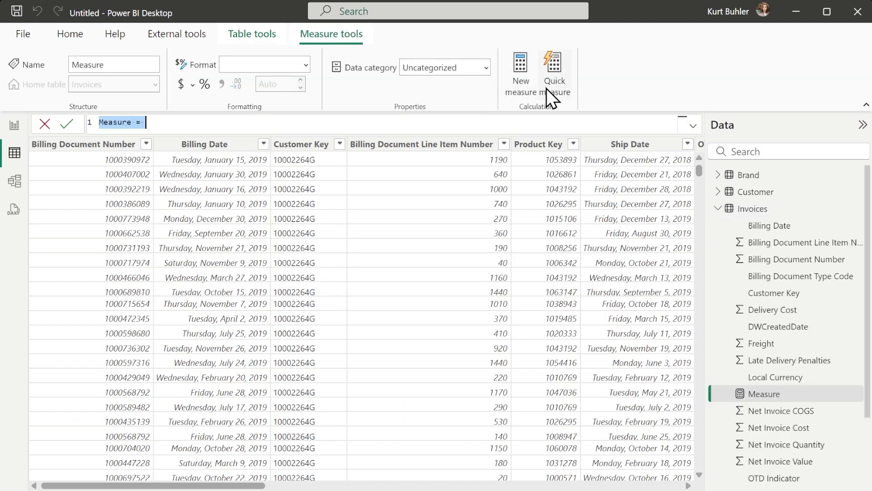
text(Total Quantity = SUM ( Qua)
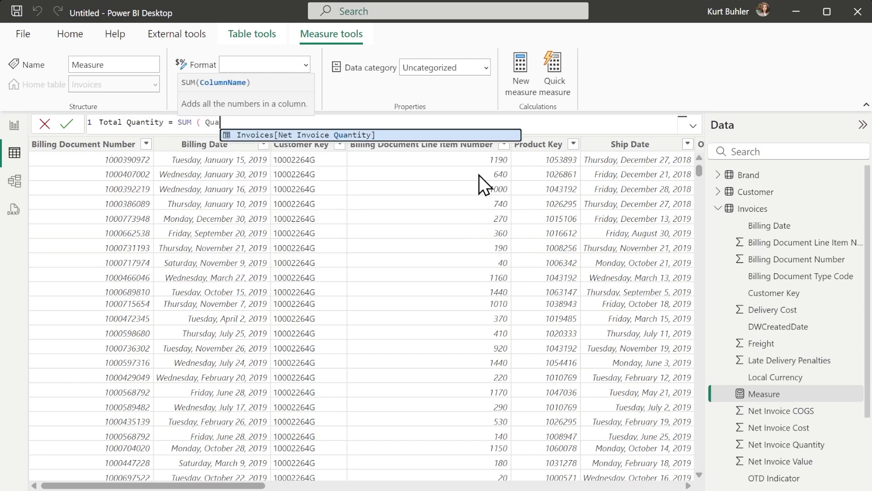
key(Tab)
text())
key(Return)
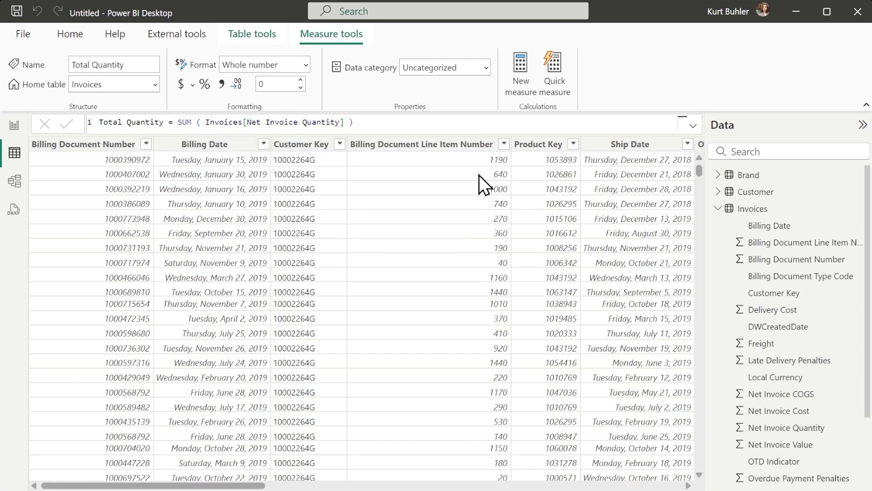
Add Total Quantity to a new visual, centre it, and show it as a card (122M)
click(16, 127)
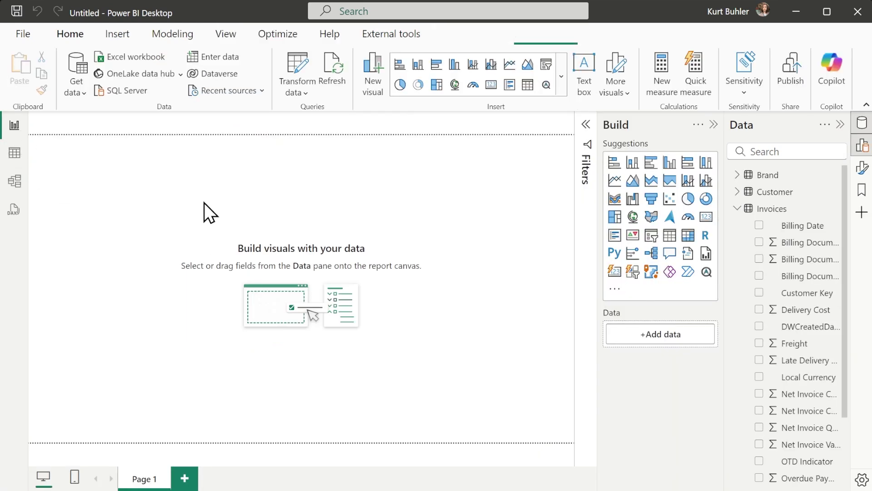
click(782, 157)
text(qua)
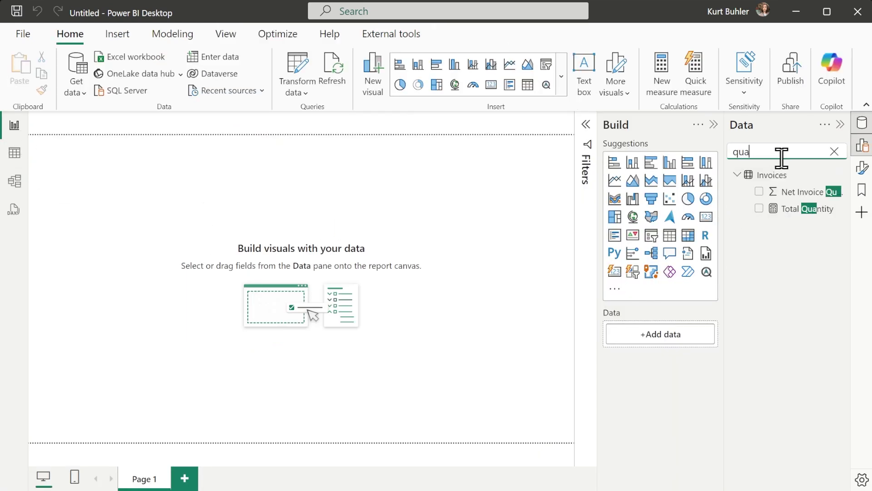
click(758, 208)
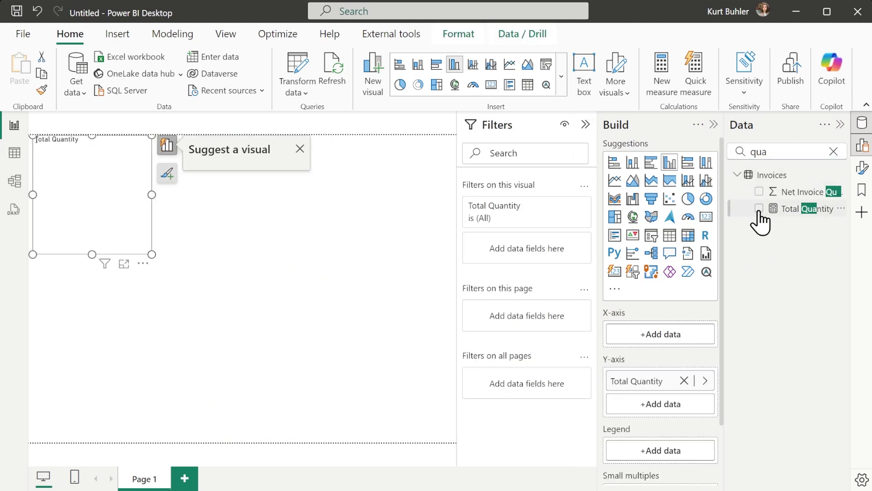
drag(98, 245, 248, 301)
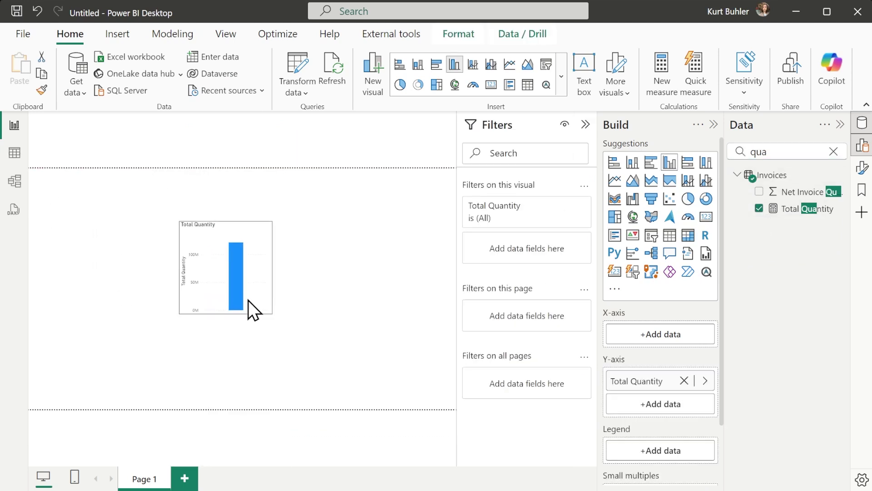
click(706, 217)
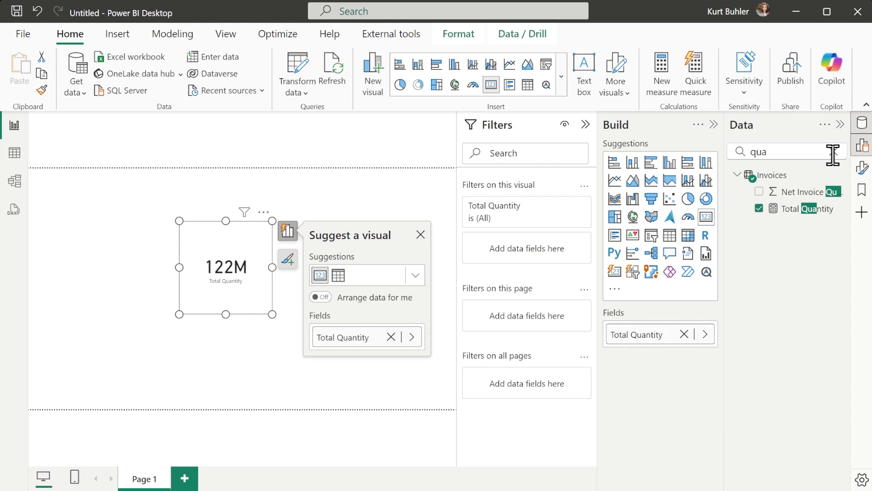
Turn the card into a table with Brand and Total Quantity, preview it in Focus mode, and clear the search
double_click(803, 151)
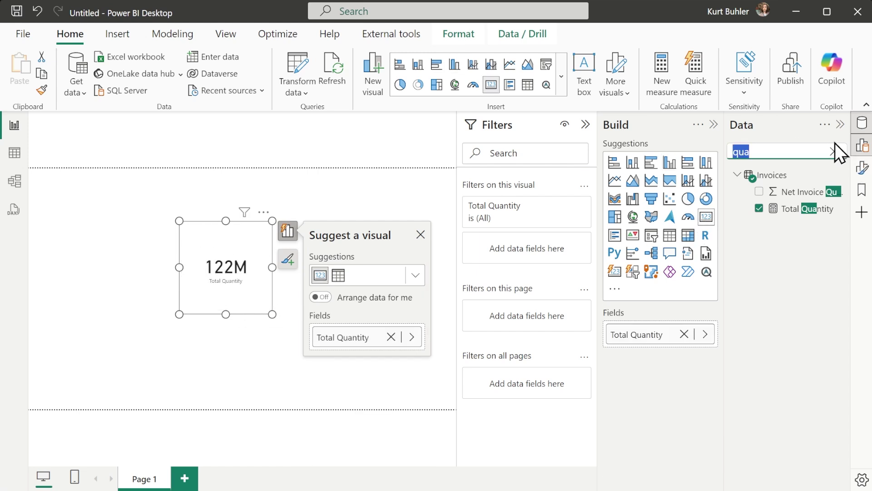
text(bran)
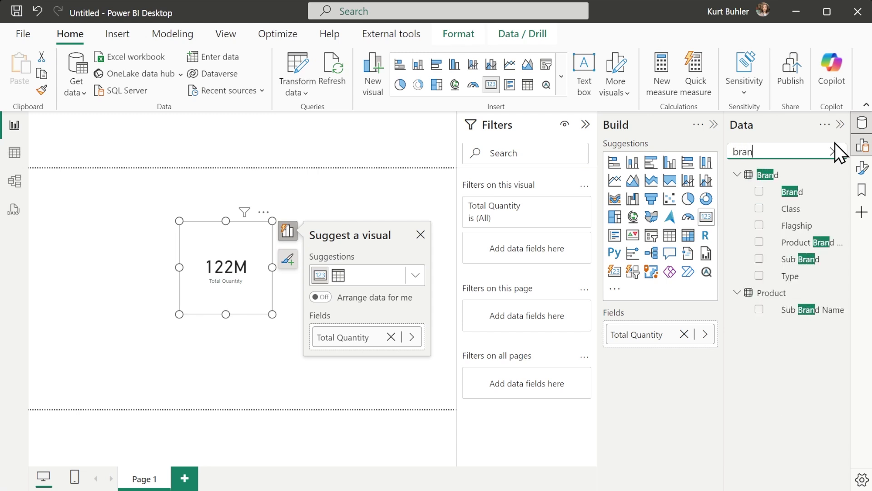
click(795, 193)
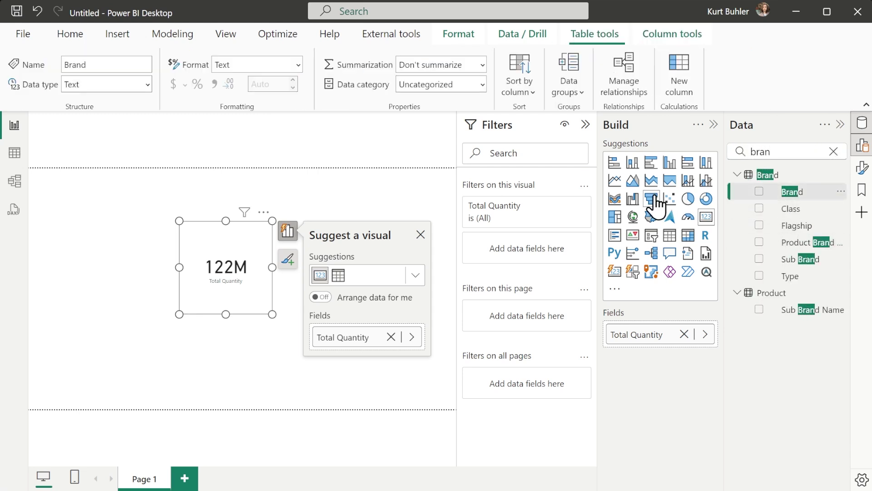
click(670, 235)
click(759, 191)
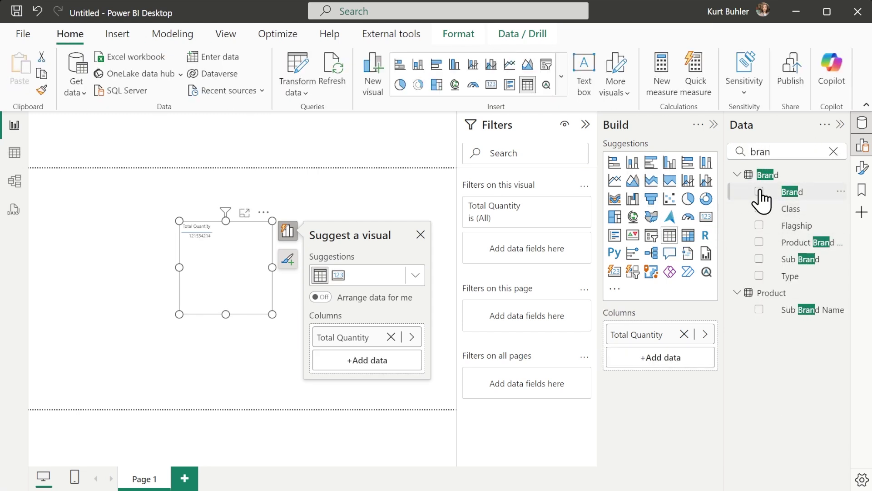
click(245, 213)
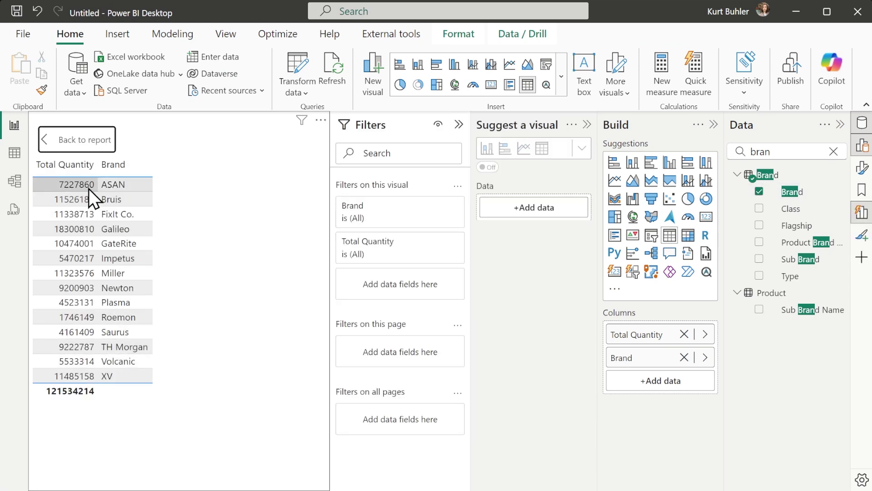
click(69, 142)
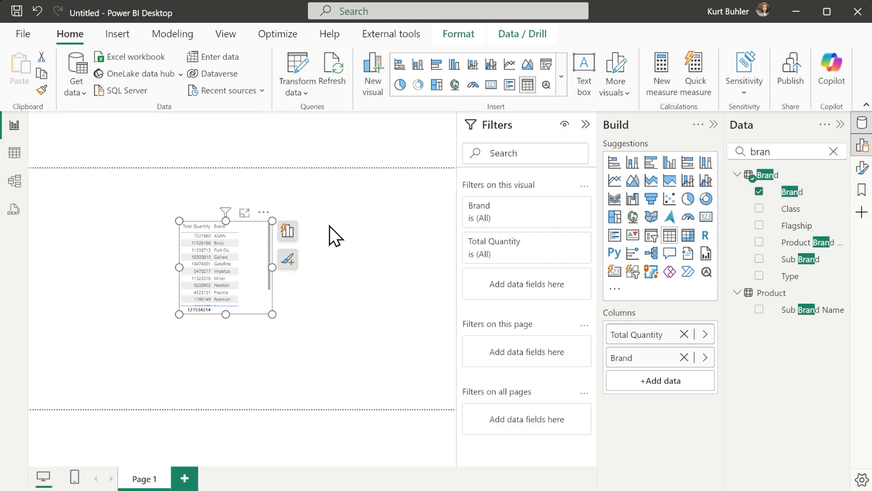
click(399, 258)
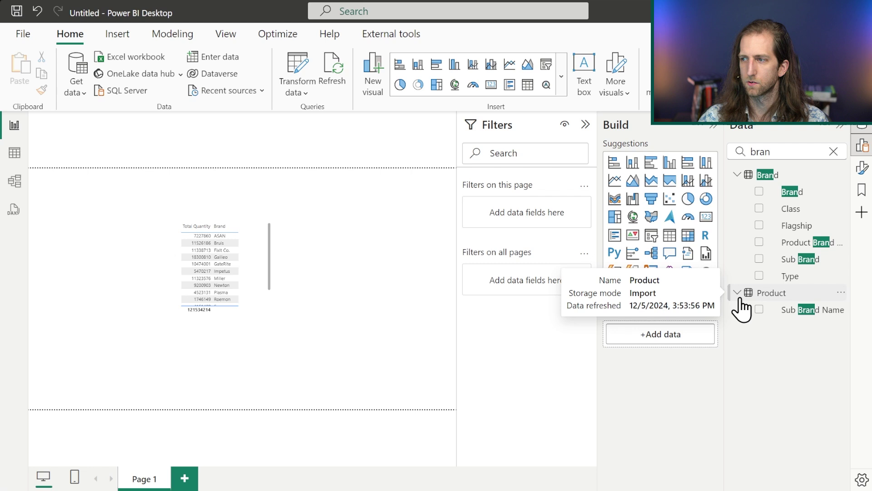
click(833, 152)
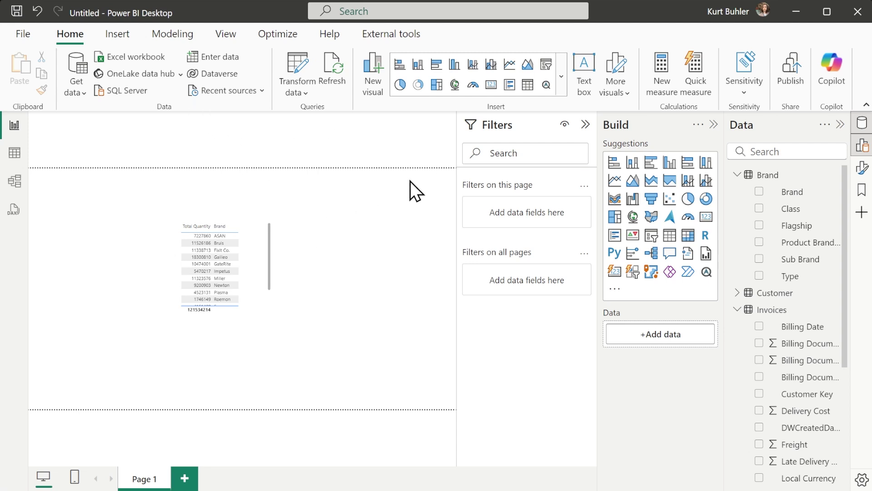
Save the report file as NewModel
key(ctrl+s)
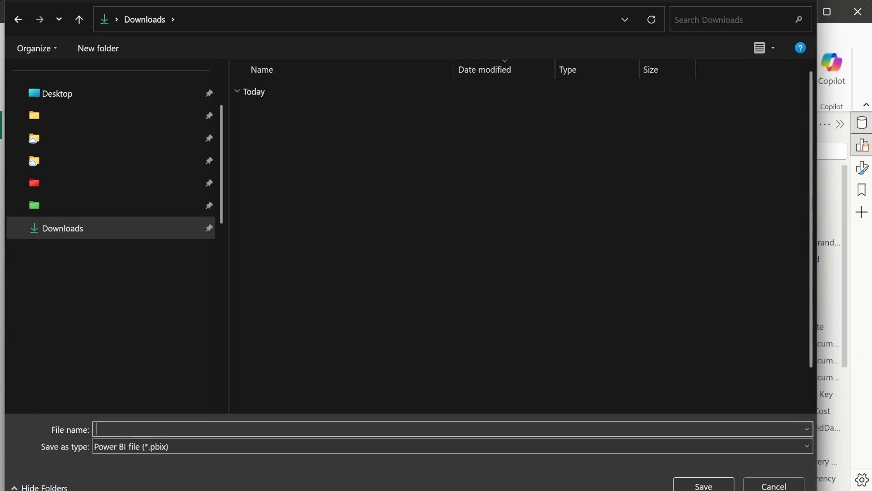
text(NewMeasure)
key(Return)
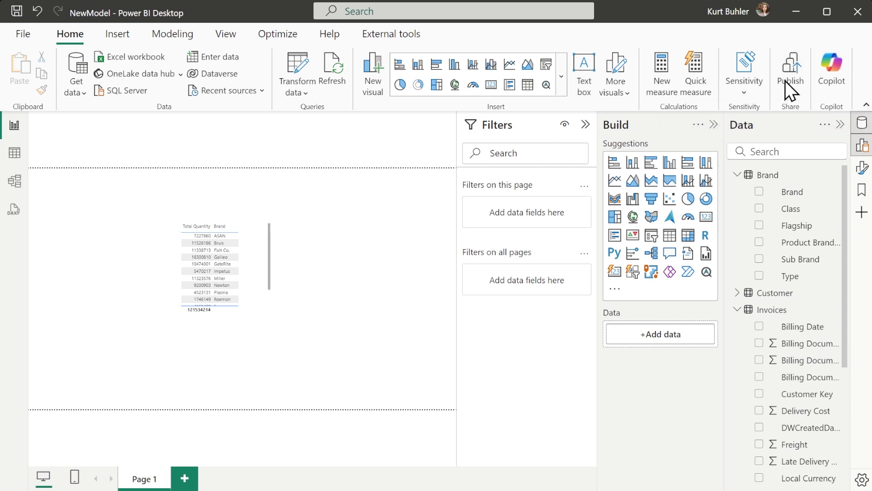
Publish the report to the contoso-dev workspace and dismiss the success message
click(785, 81)
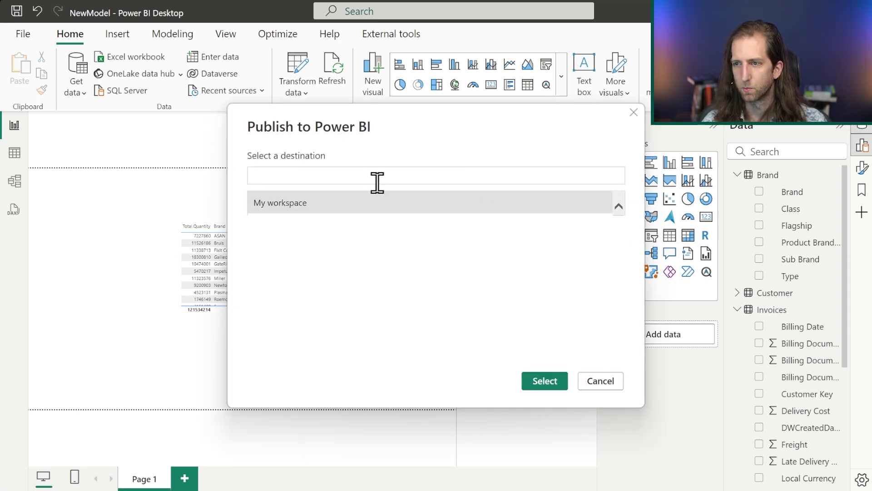
text(conto)
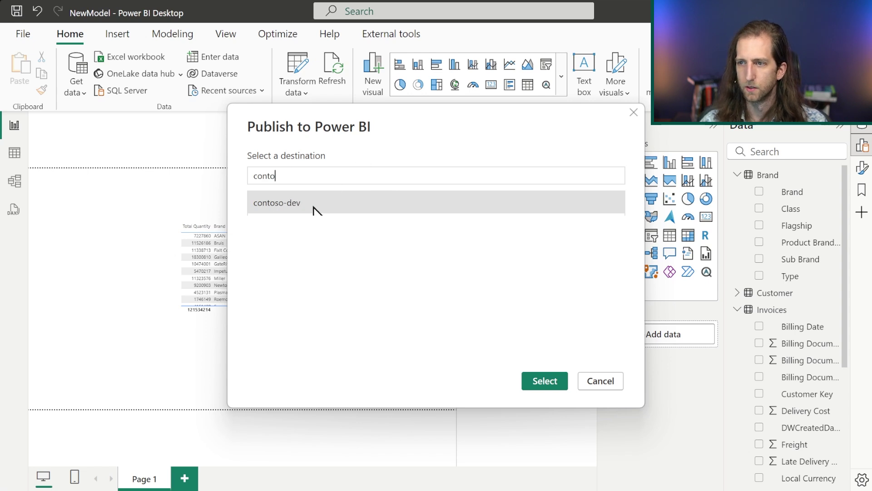
click(541, 384)
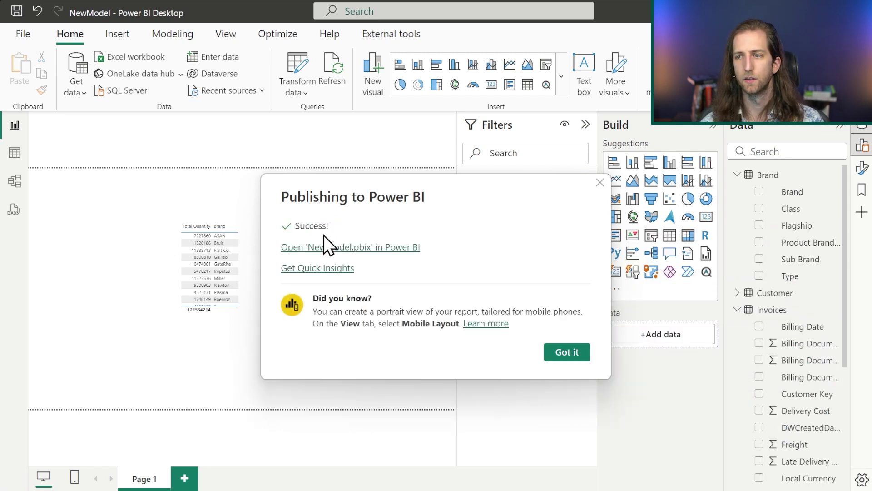
click(567, 353)
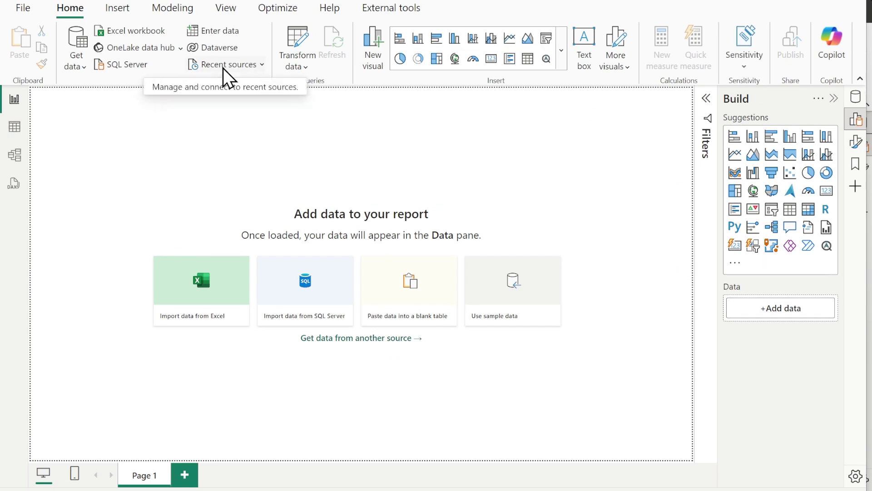
Live-connect the blank report to the published NewModel semantic model
click(76, 65)
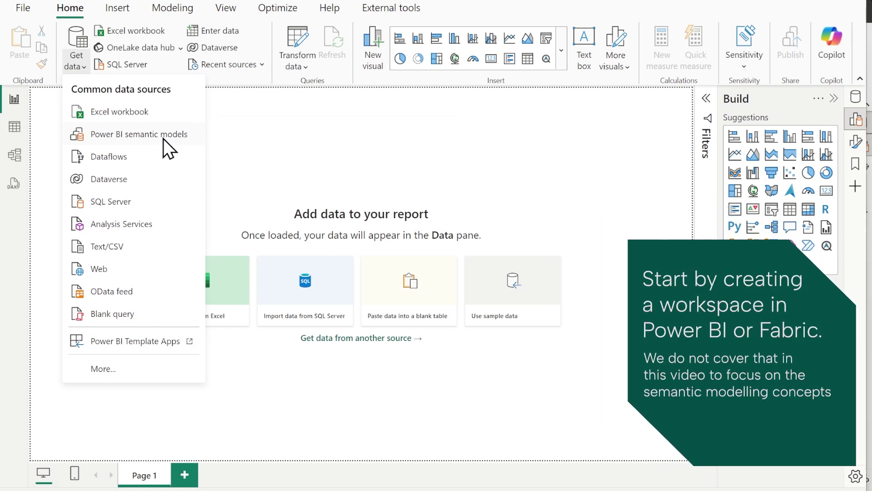
key(Escape)
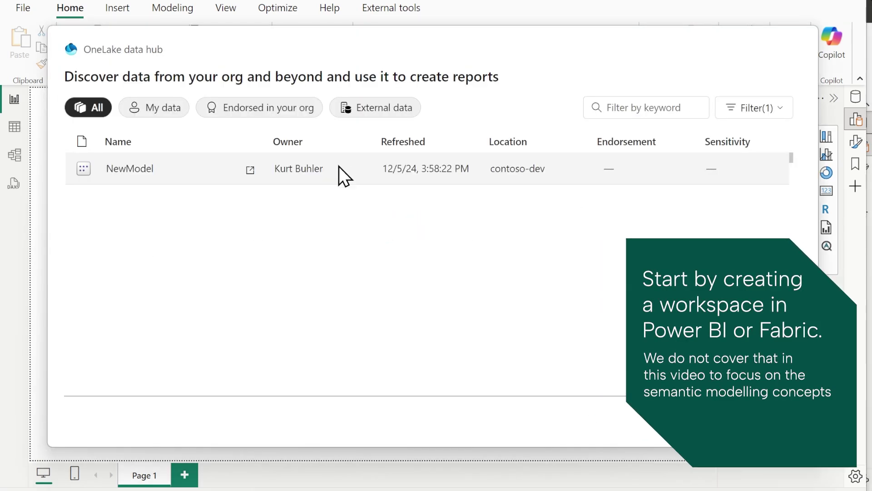
click(150, 175)
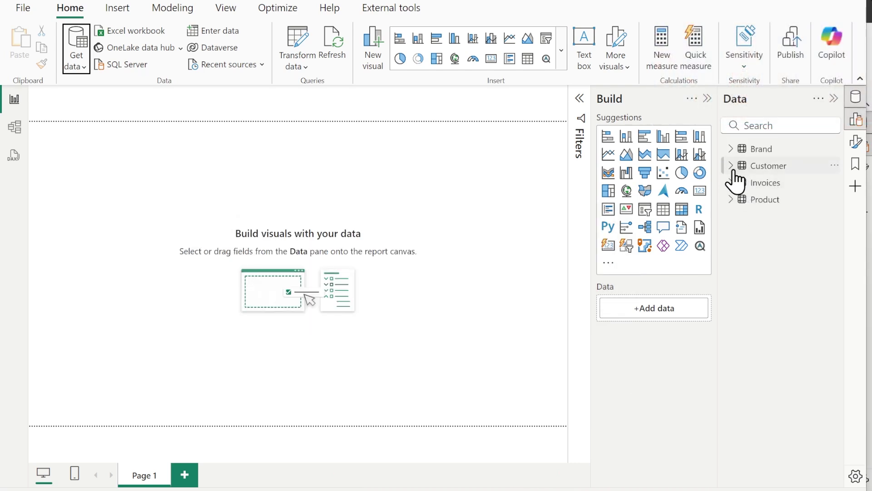
Start a table visual from the Customer table, replacing Key Account Manager with Key Account Name
click(733, 168)
click(753, 268)
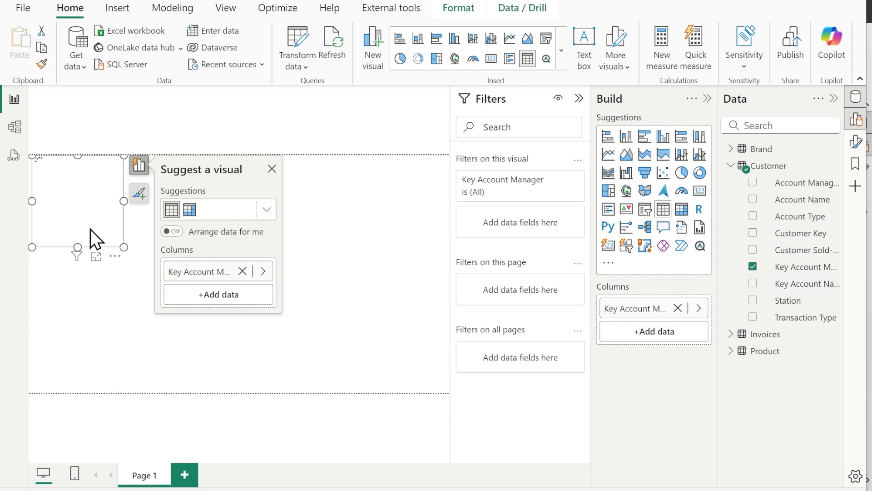
drag(91, 237, 191, 270)
click(754, 269)
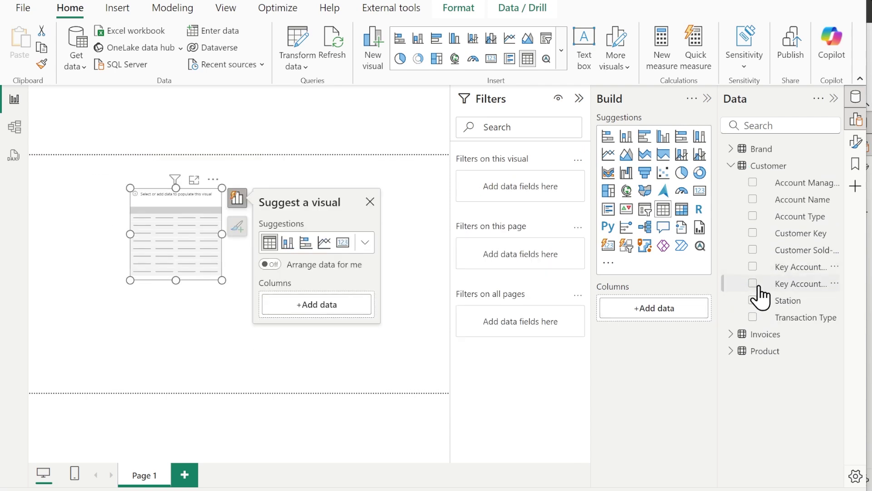
click(753, 283)
Add Total Quantity to the table and preview it in Focus mode
click(770, 129)
text(quantit)
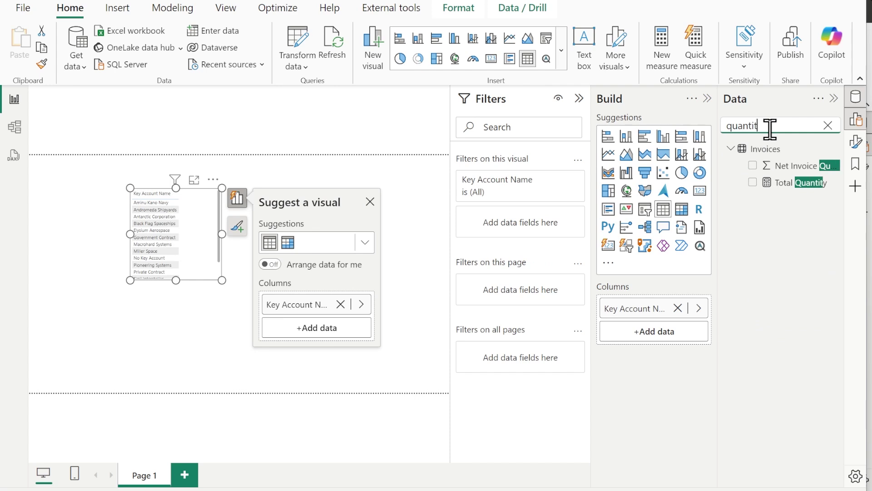
click(753, 183)
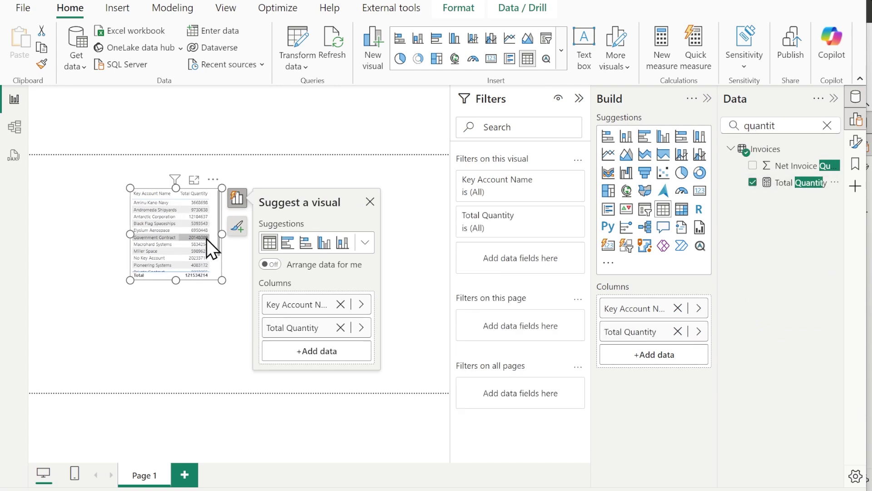
click(194, 179)
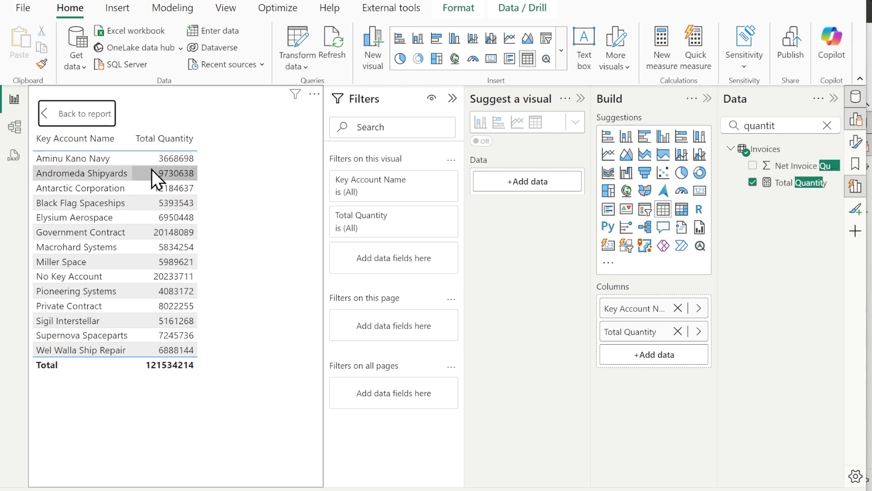
click(93, 114)
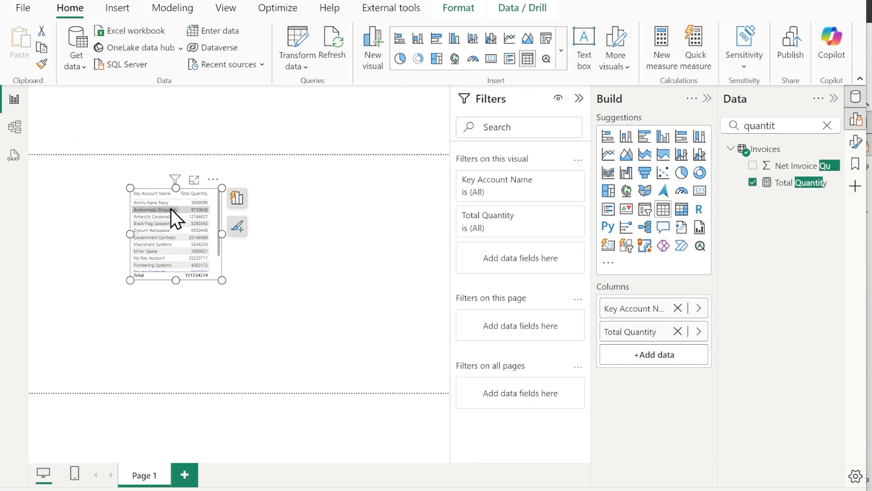
click(315, 271)
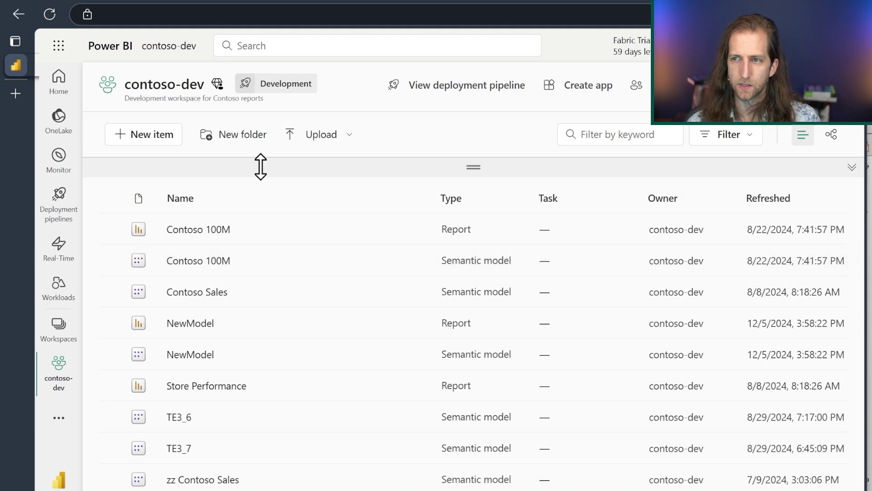
Create a new Semantic model item in contoso-dev
click(156, 136)
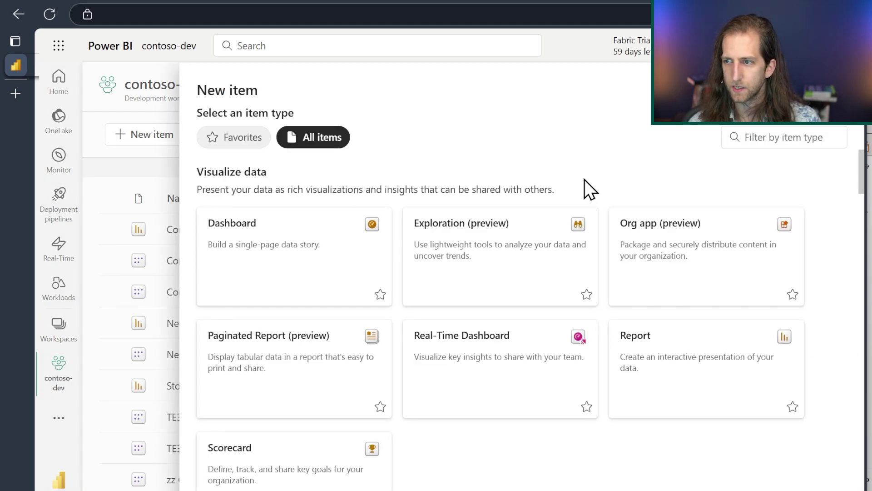
text(seman)
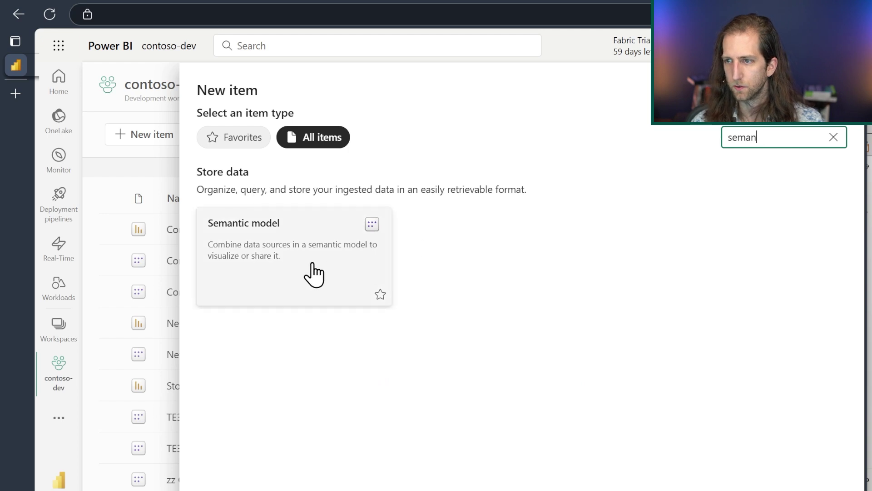
click(312, 263)
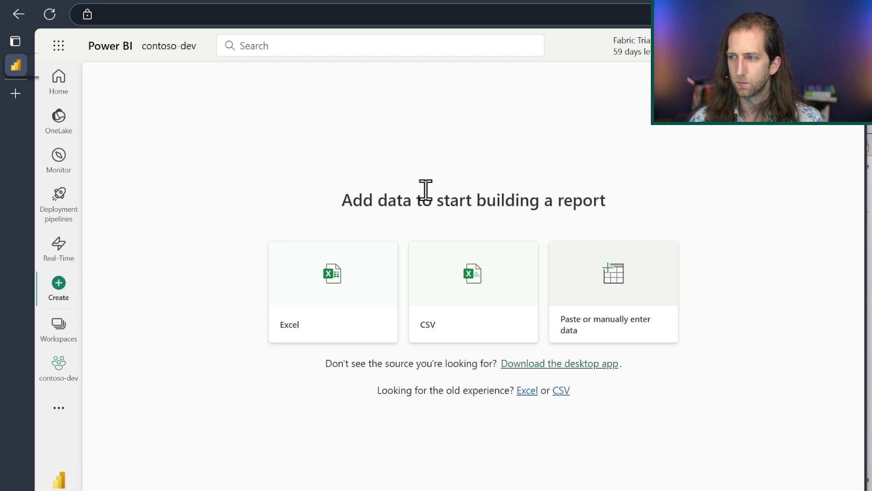
drag(342, 203, 639, 206)
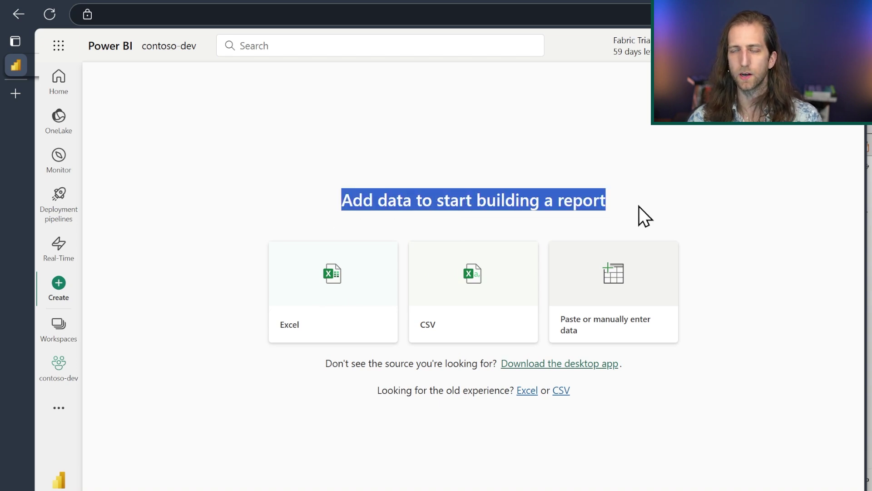
click(632, 209)
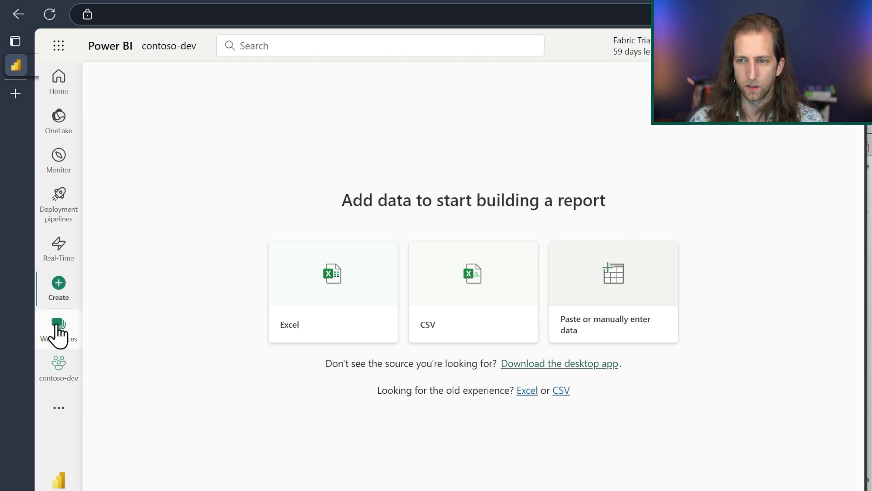
Search the workspace list for 'la' and open the Lakehouses workspace
click(55, 332)
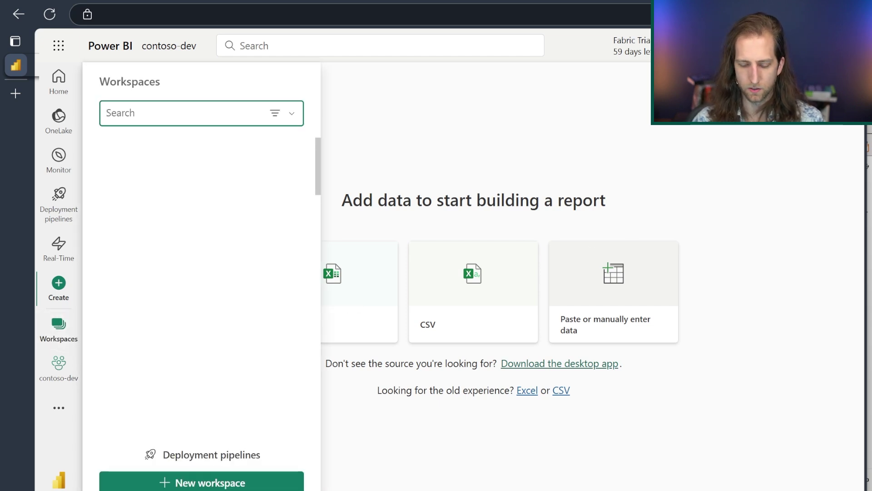
text(lake)
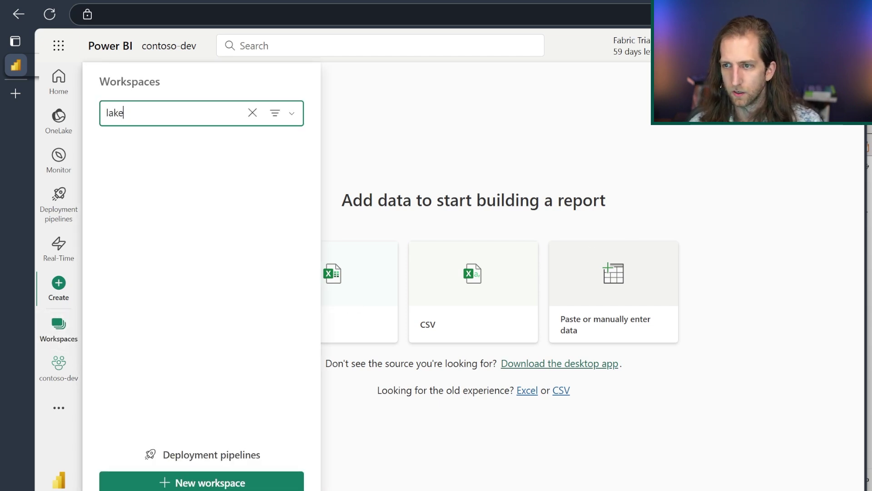
click(150, 145)
scroll(346, 304, down, 1)
From data_goblins_lakehouse, start a semantic model named DirectLakeNew and expand dbo > Tables
click(253, 314)
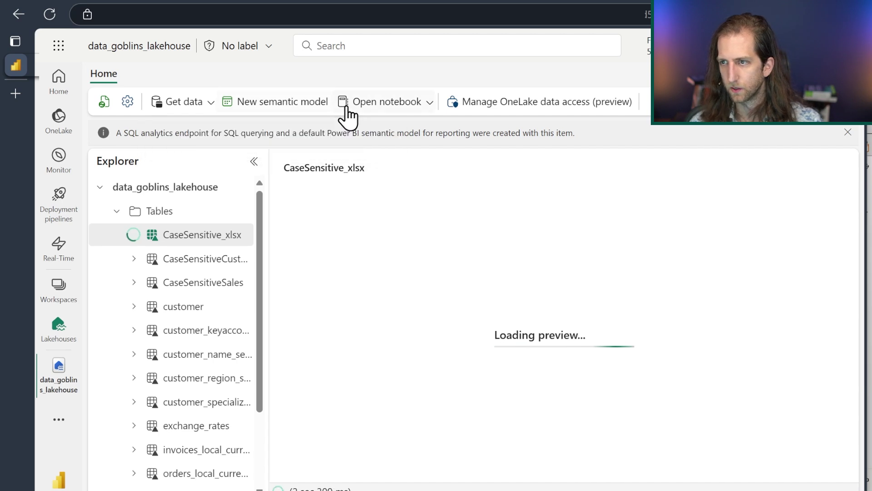
click(295, 105)
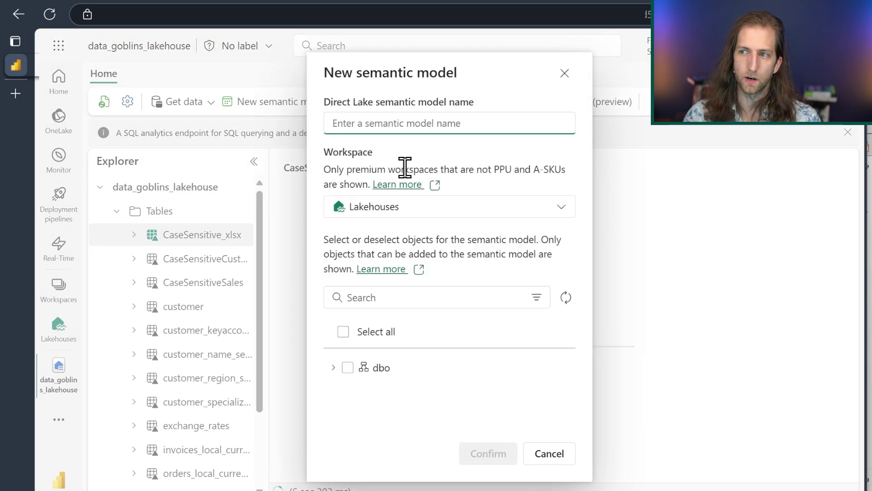
text(DirectLakeNew)
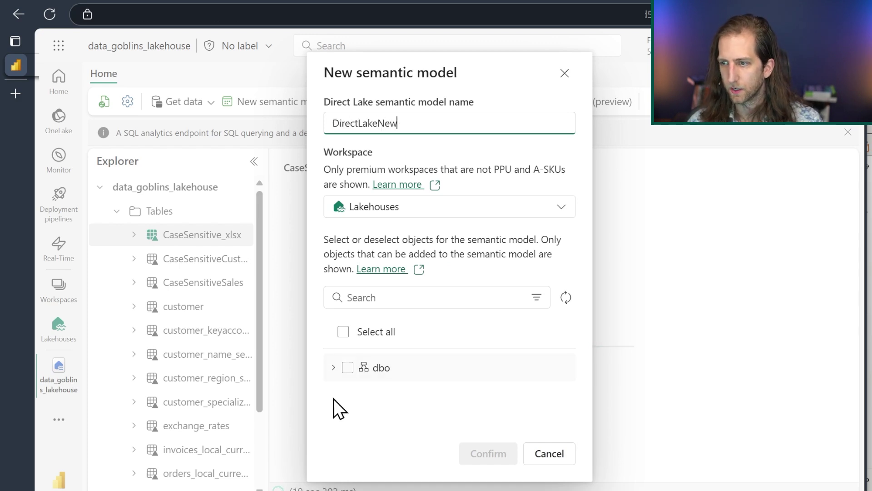
click(334, 367)
click(344, 395)
scroll(401, 391, down, 3)
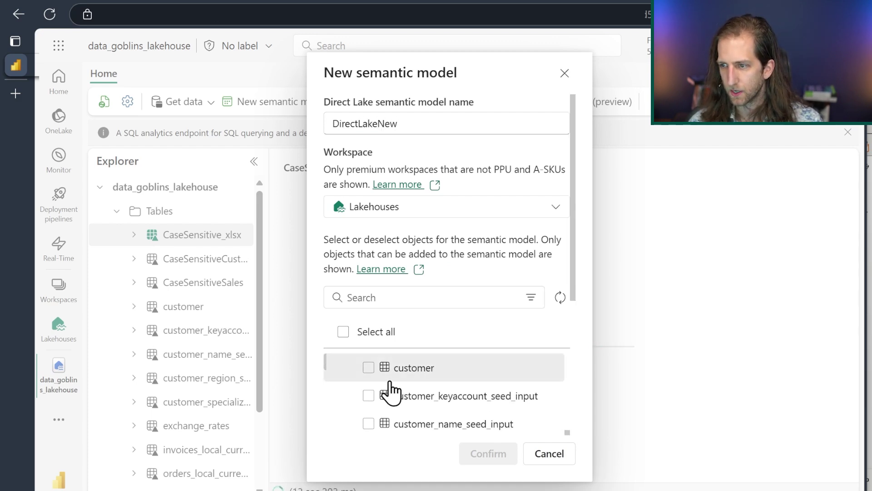